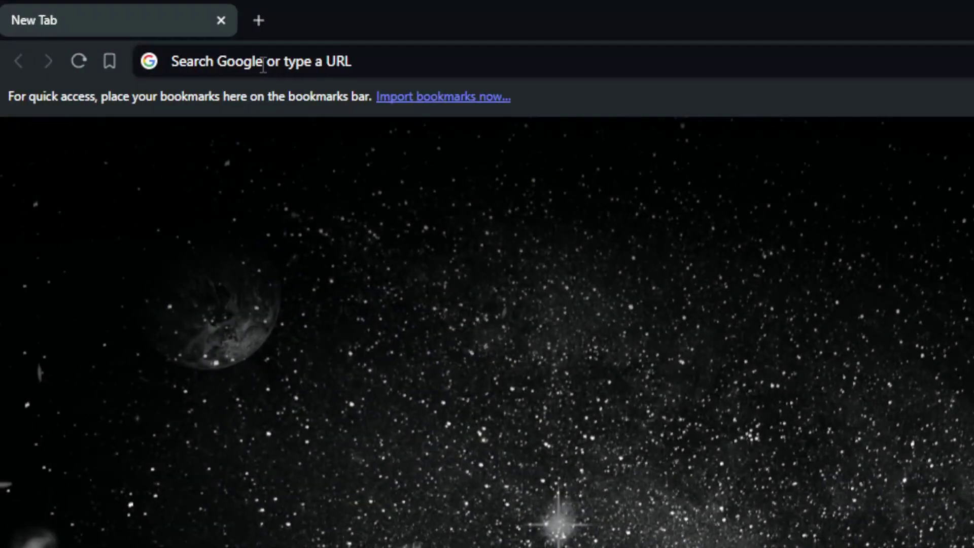
# - Open canva.com in the browser
pyautogui.click(133, 30)
pyautogui.write('canva')
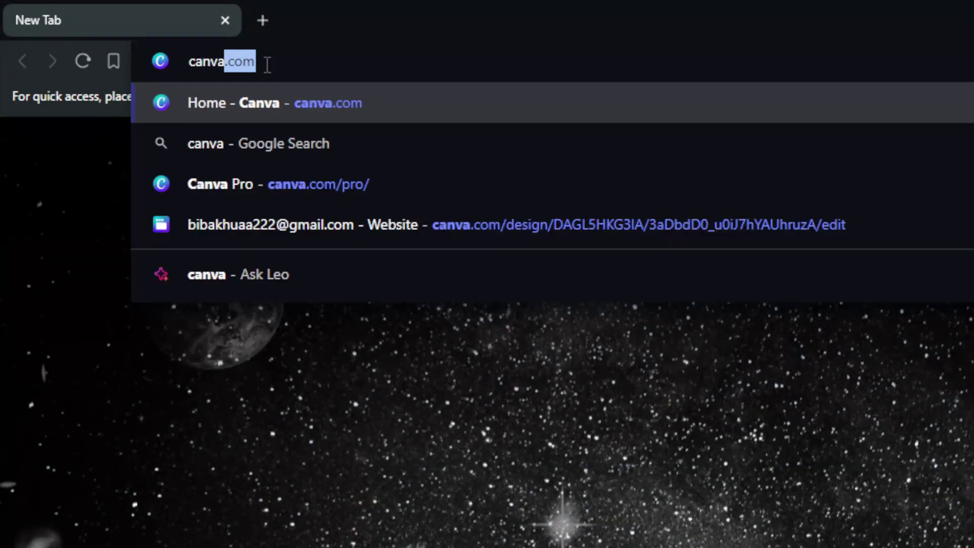
pyautogui.write('.com')
pyautogui.press('Return')
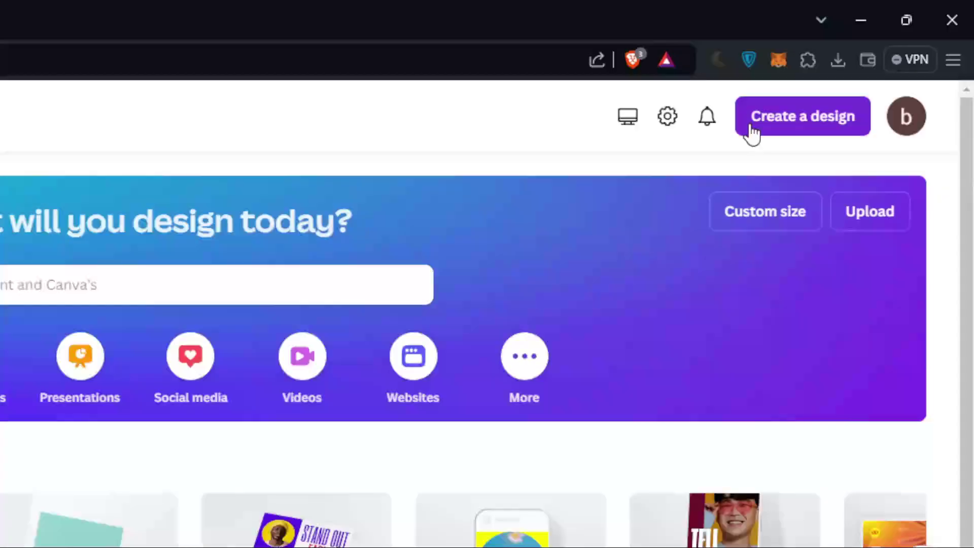
pyautogui.click(748, 130)
pyautogui.write('website')
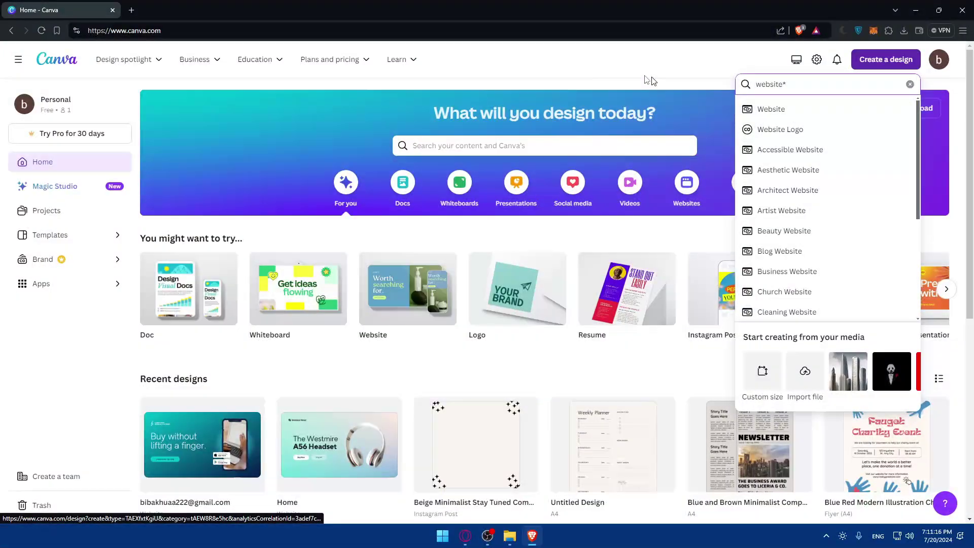
pyautogui.press('BackSpace')
pyautogui.press('BackSpace')
pyautogui.press('BackSpace')
pyautogui.press('BackSpace')
pyautogui.press('BackSpace')
pyautogui.press('BackSpace')
pyautogui.press('BackSpace')
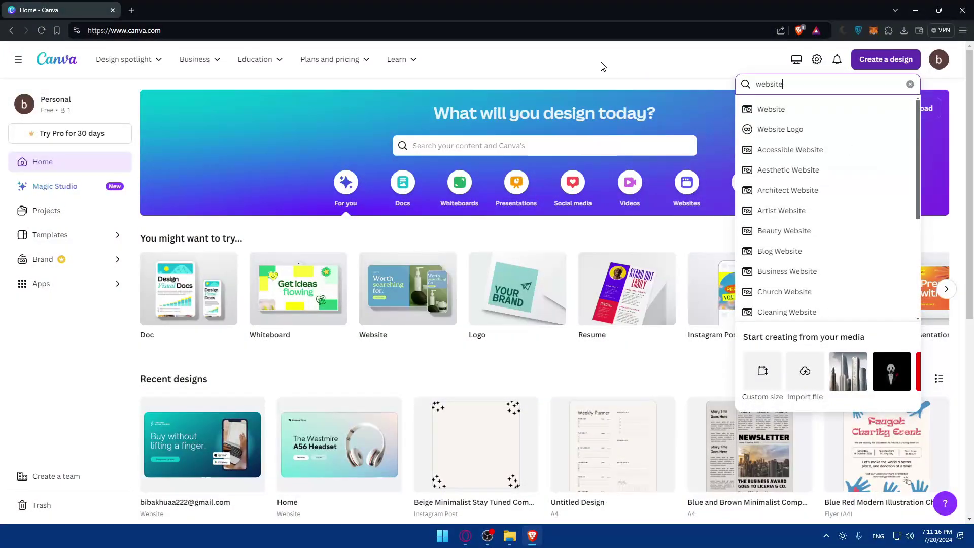
pyautogui.click(598, 66)
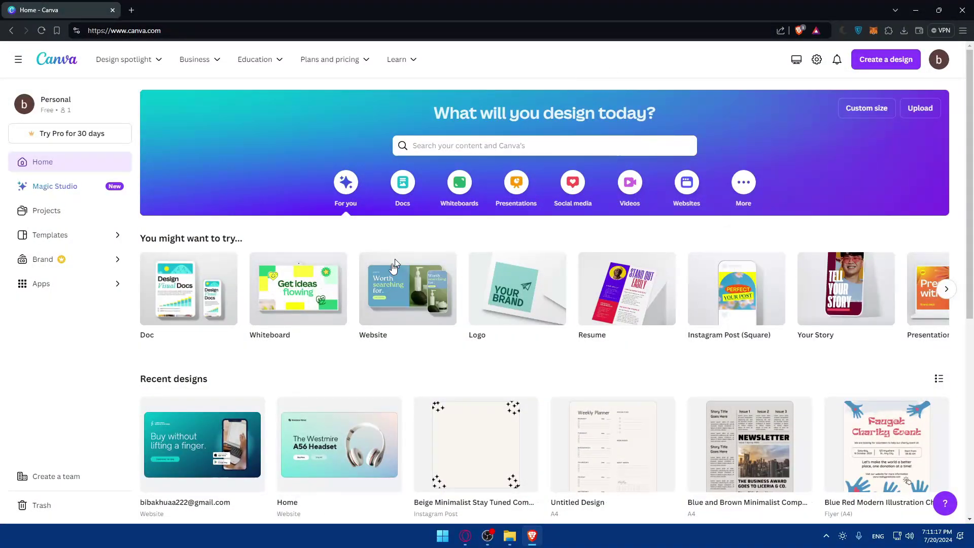
# - Open the recent "Buy without lifting a finger" website design and unlock it for editing
pyautogui.click(200, 429)
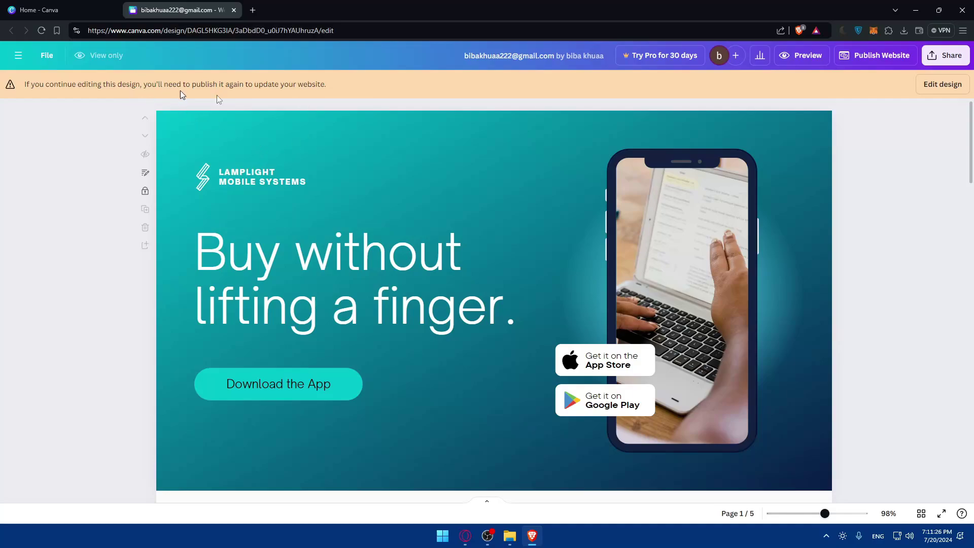
pyautogui.click(938, 84)
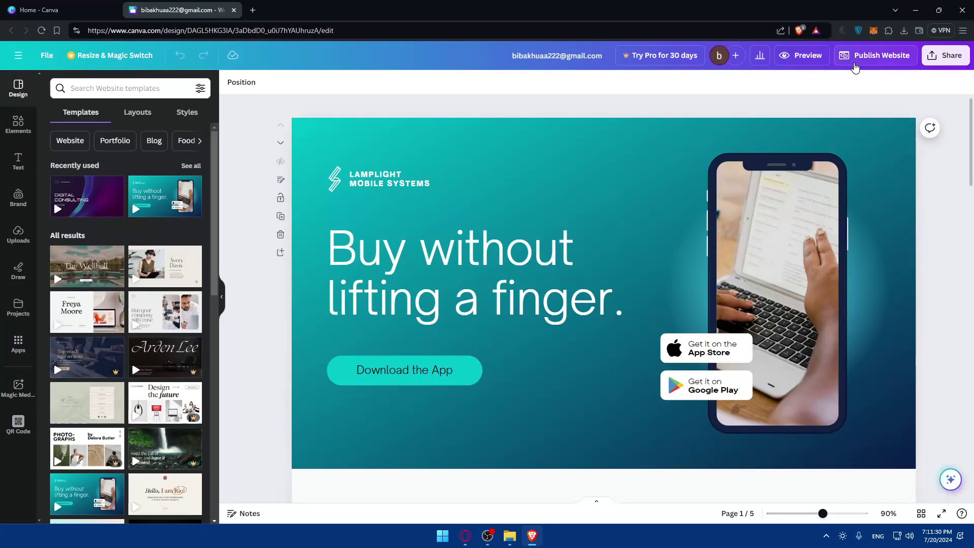
# - Look through all pages of the website design, from the hero banner to the product section, at 100% zoom
pyautogui.moveTo(823, 514); pyautogui.dragTo(761, 514)
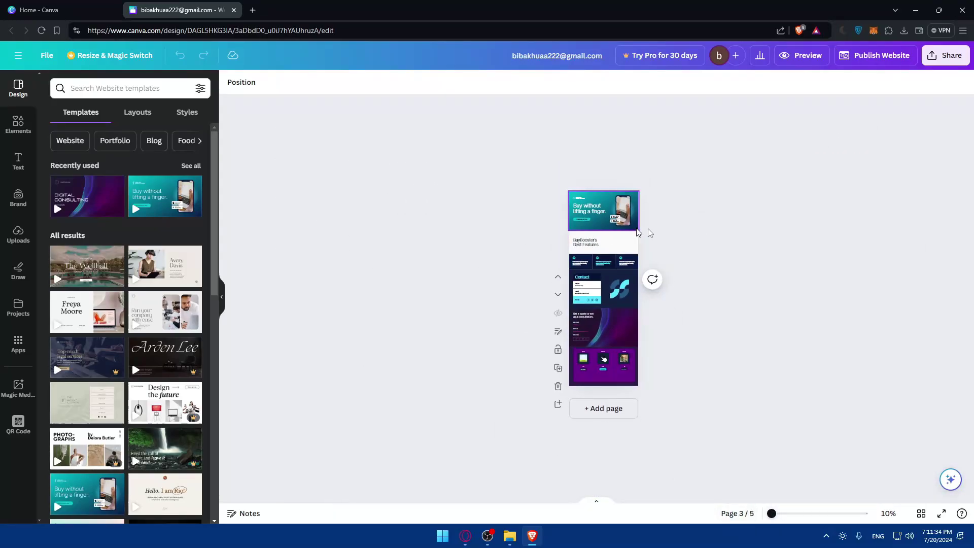
pyautogui.moveTo(772, 514); pyautogui.dragTo(827, 516)
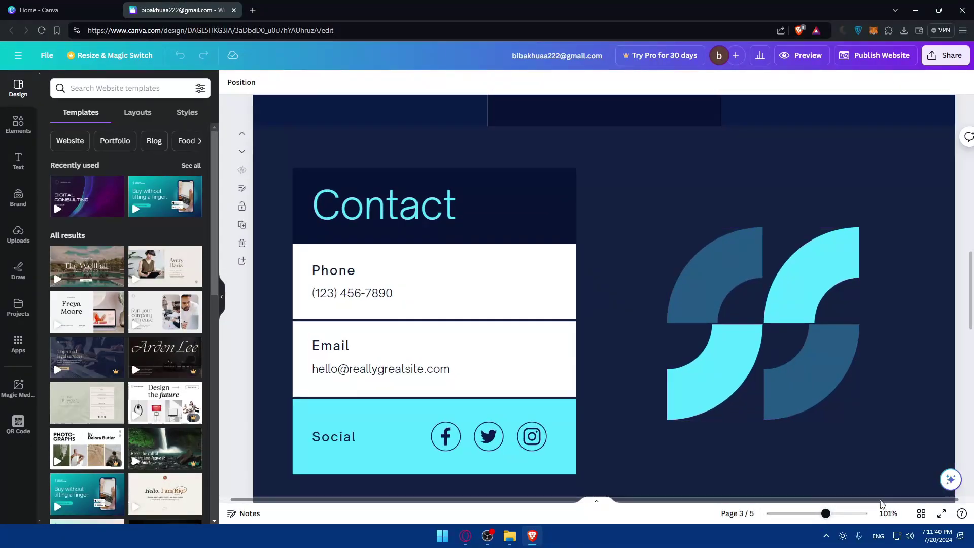
pyautogui.click(889, 515)
pyautogui.click(908, 357)
pyautogui.scroll(10, 678, 282)
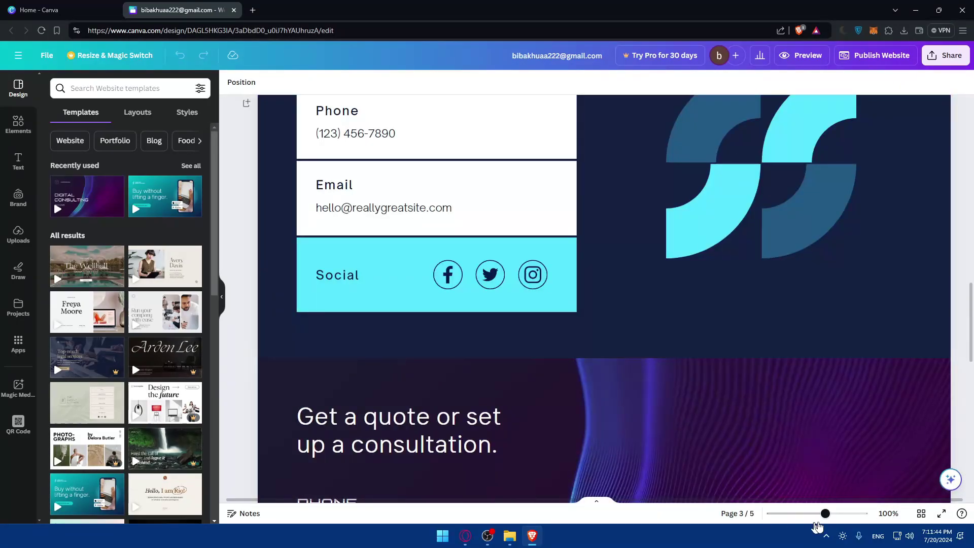
pyautogui.scroll(5, 558, 269)
pyautogui.scroll(10, 567, 263)
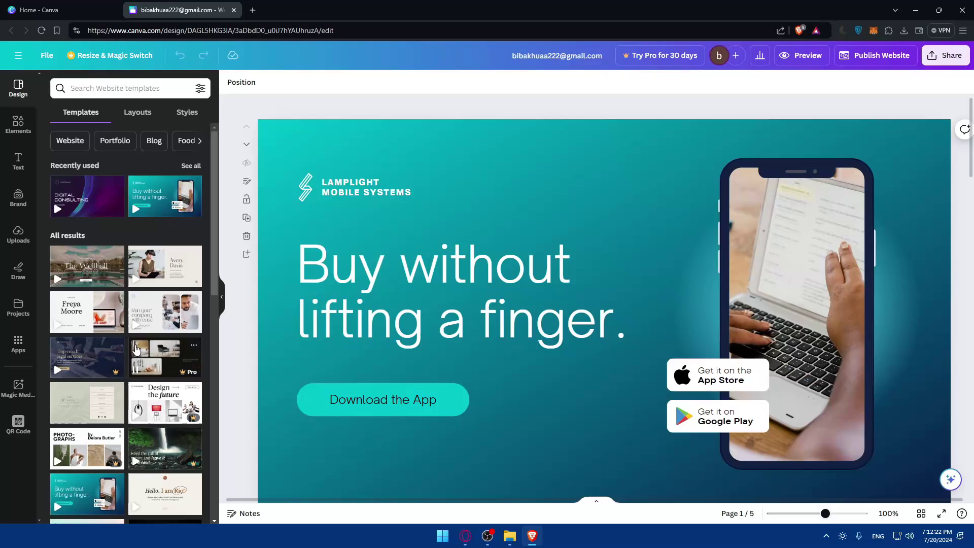
pyautogui.scroll(-20, 513, 226)
pyautogui.scroll(-5, 520, 226)
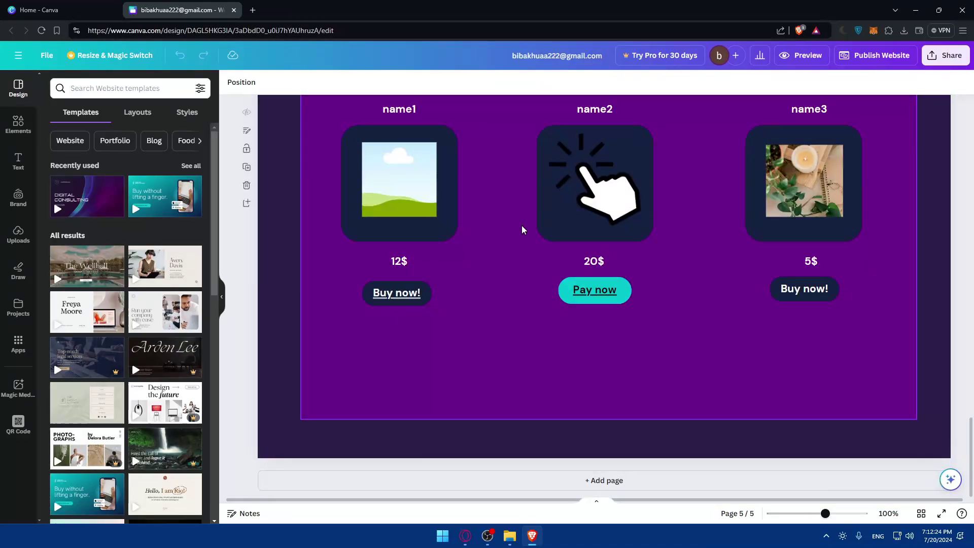
pyautogui.scroll(10, 522, 225)
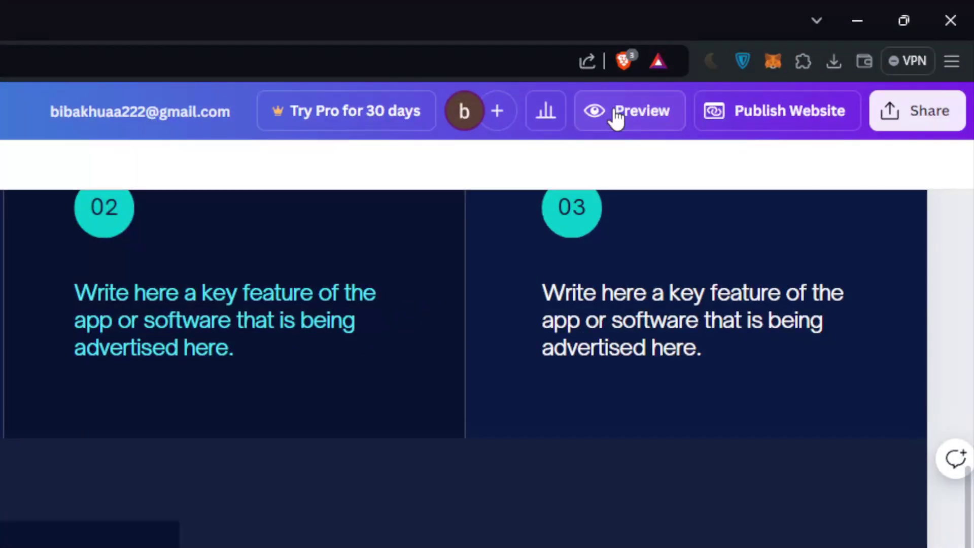
# - Preview the website in desktop view and review its sections down to the products
pyautogui.click(616, 111)
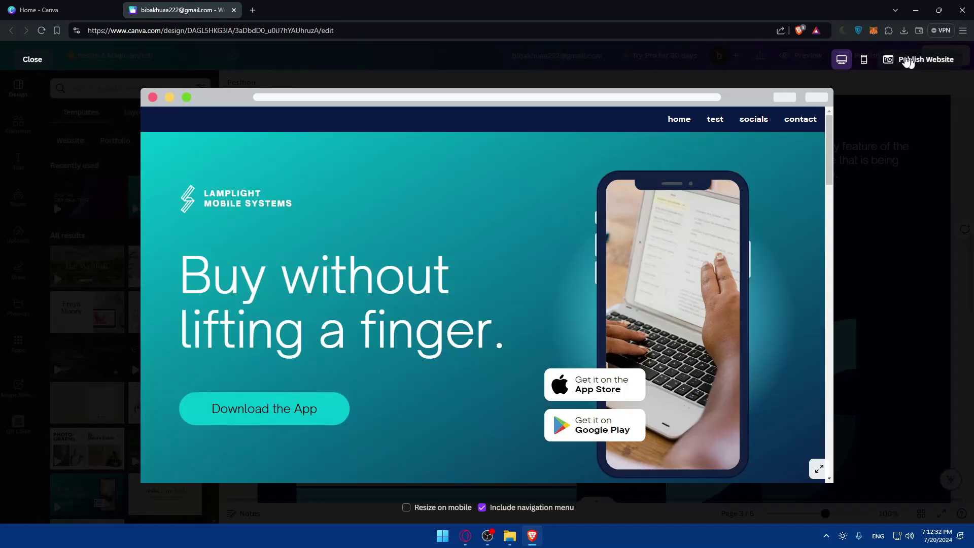
pyautogui.scroll(-20, 407, 224)
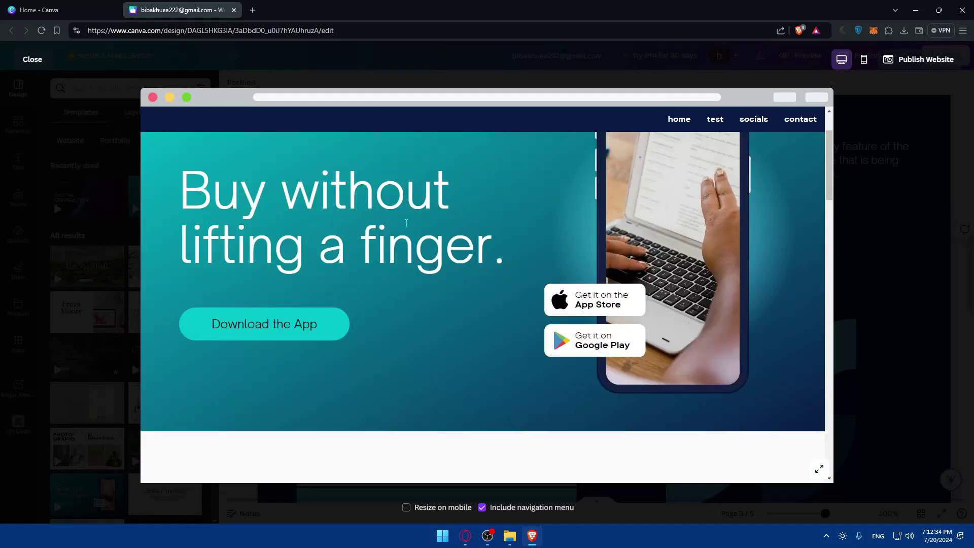
pyautogui.scroll(5, 407, 227)
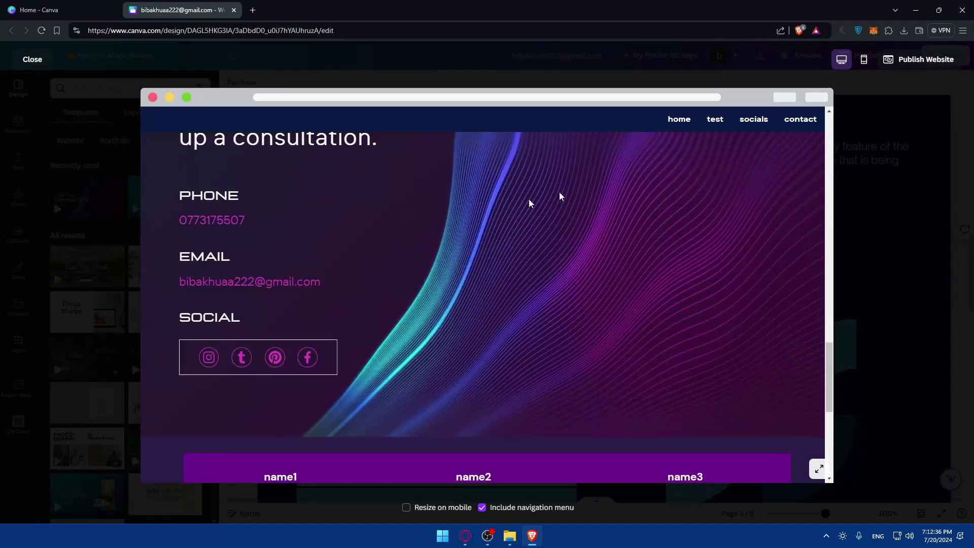
# - Switch the website preview to mobile view and check how the sections fit the phone screen
pyautogui.click(866, 60)
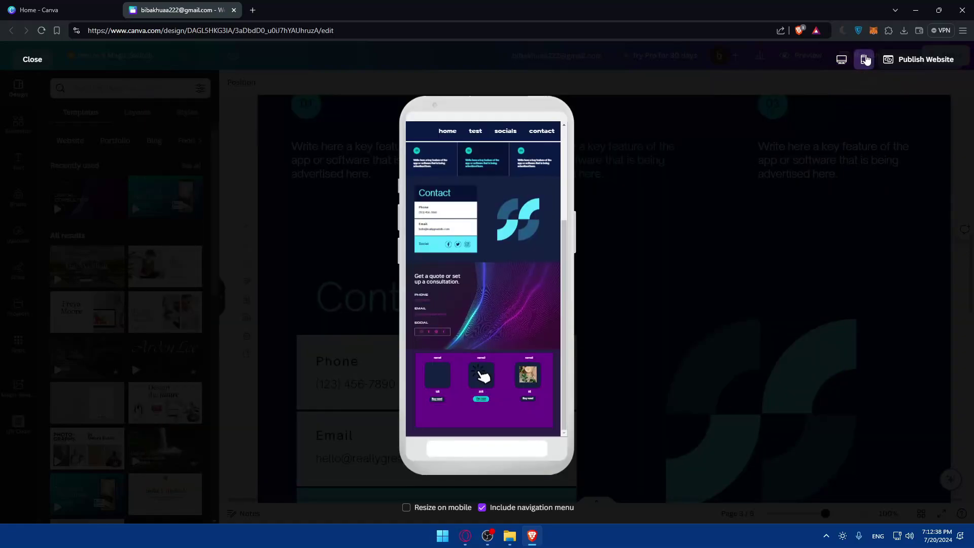
pyautogui.scroll(5, 510, 253)
pyautogui.scroll(-5, 508, 250)
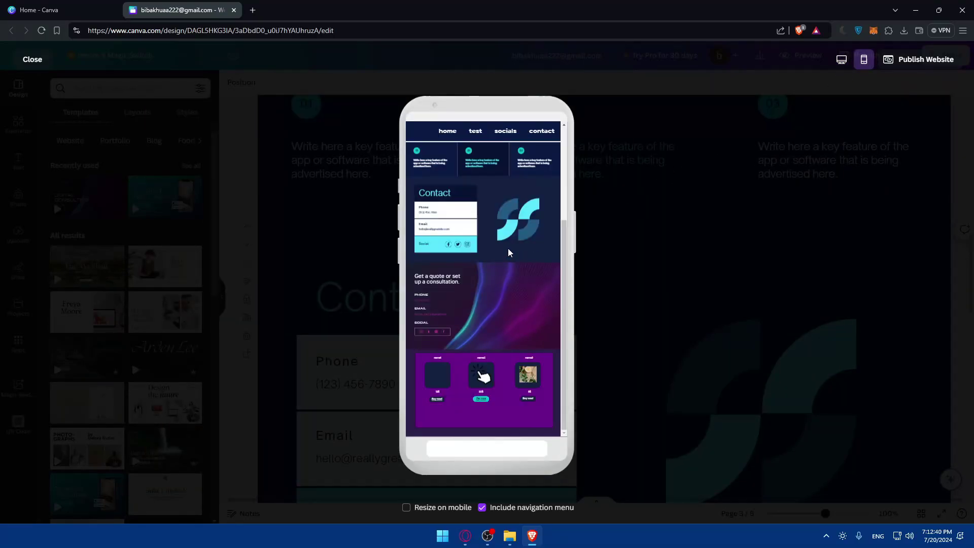
pyautogui.scroll(5, 507, 248)
pyautogui.scroll(-5, 491, 347)
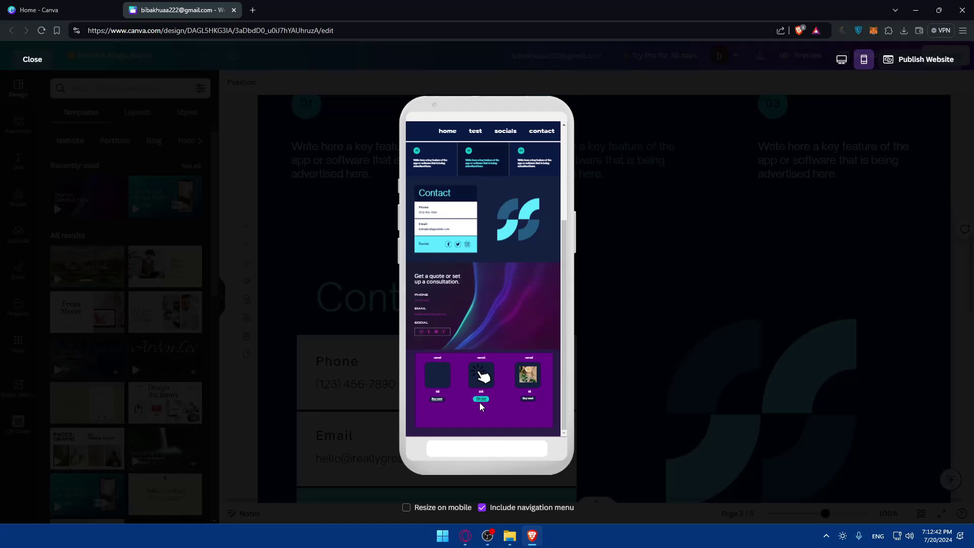
# - Enable Resize on mobile and review the rearranged sections through the whole mobile preview
pyautogui.click(407, 507)
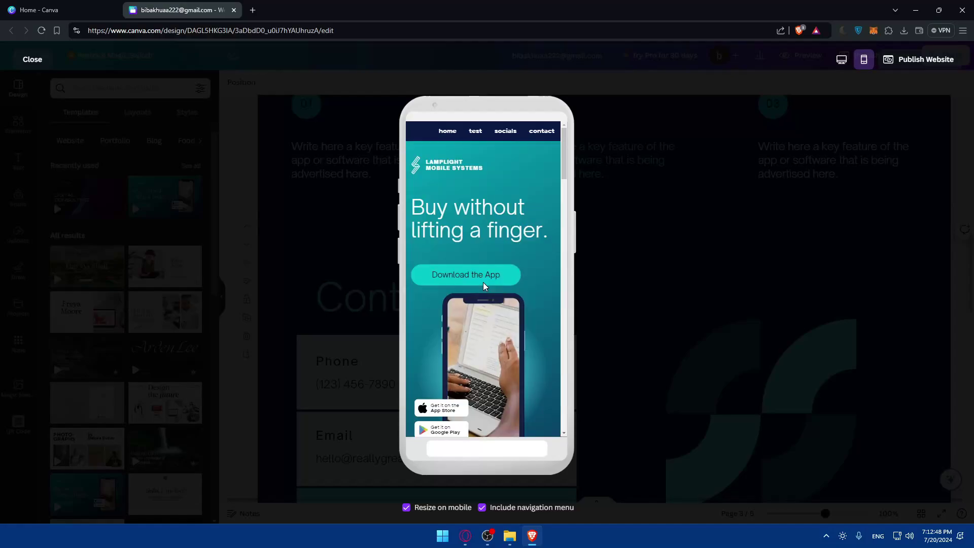
pyautogui.scroll(-3, 497, 183)
pyautogui.scroll(-15, 497, 183)
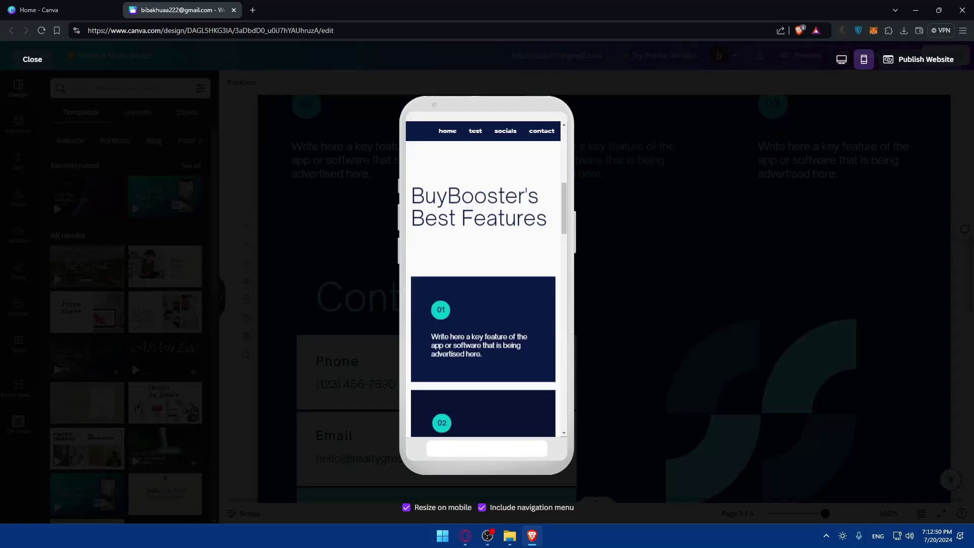
pyautogui.scroll(-5, 495, 233)
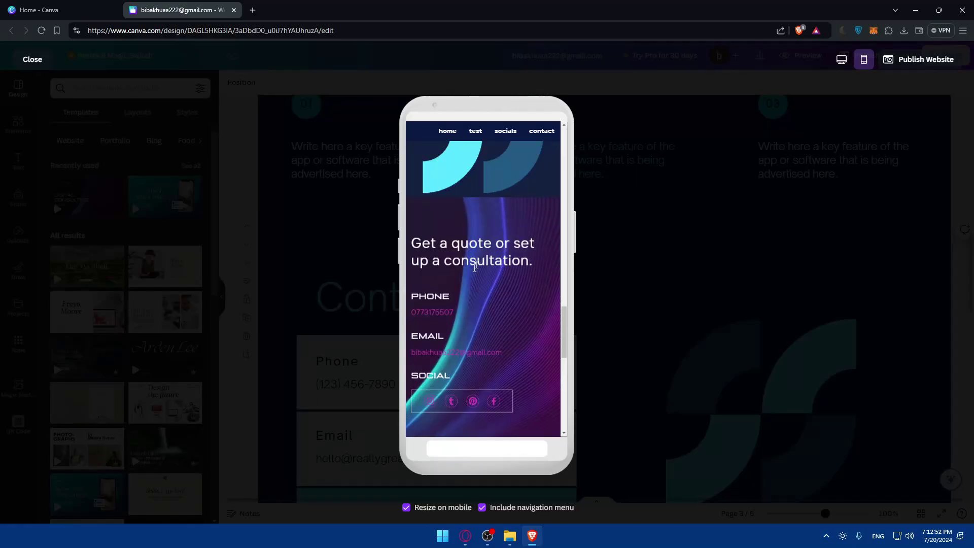
pyautogui.scroll(-10, 415, 329)
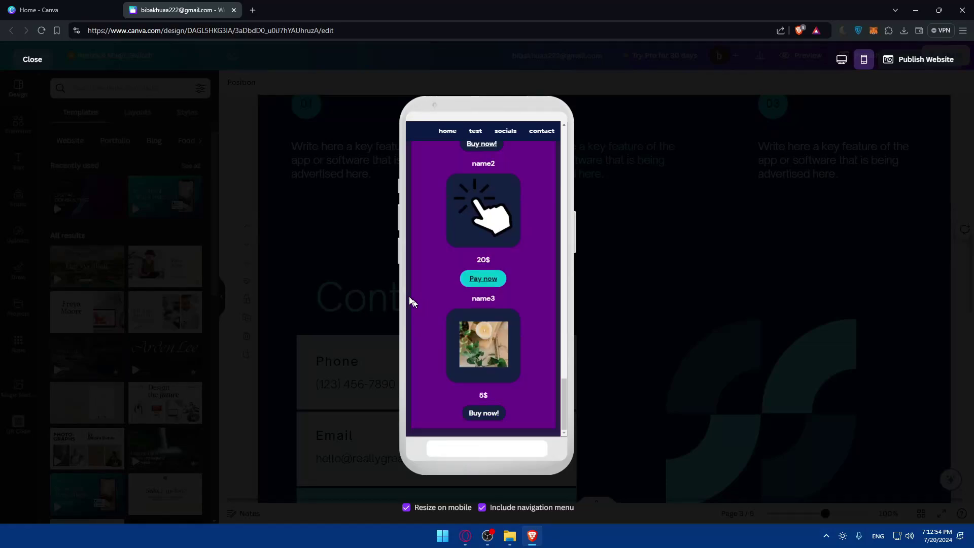
# - Test the Pay now link of the 20$ product in the mobile preview and close the page it opens
pyautogui.scroll(3, 475, 330)
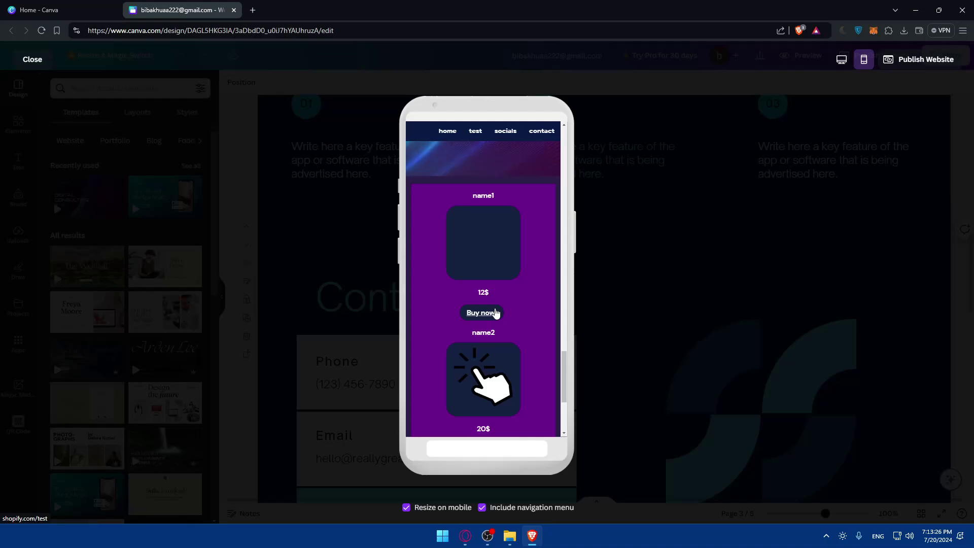
pyautogui.scroll(-3, 462, 300)
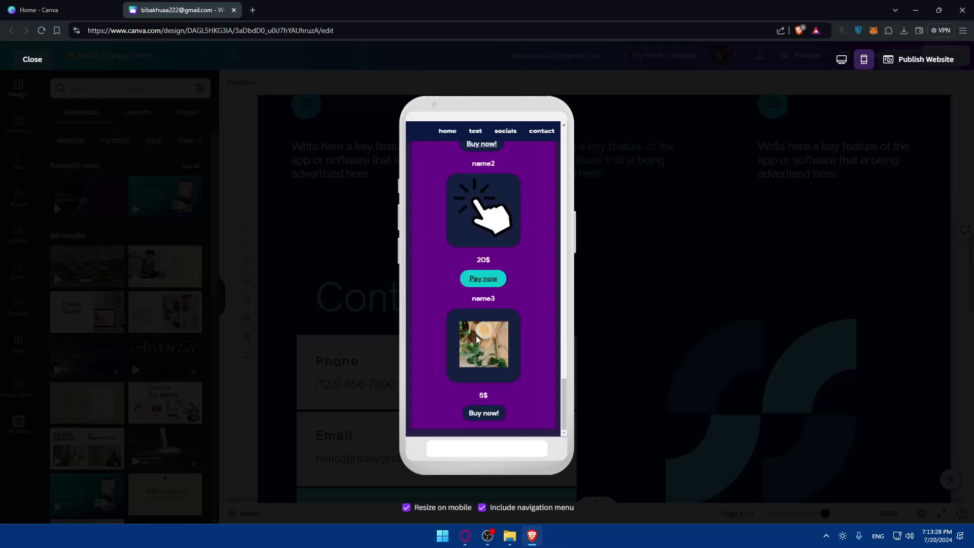
pyautogui.click(483, 279)
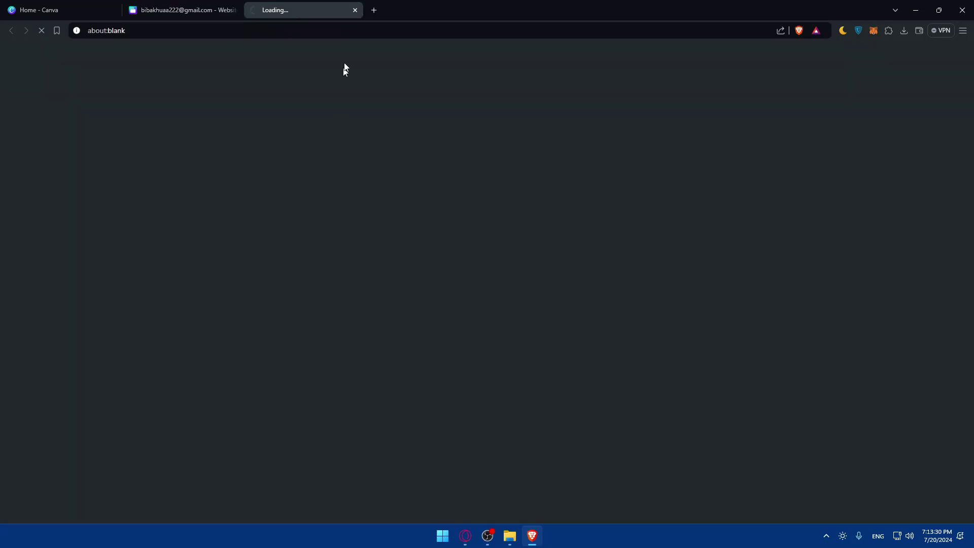
pyautogui.click(355, 10)
pyautogui.scroll(-5, 444, 223)
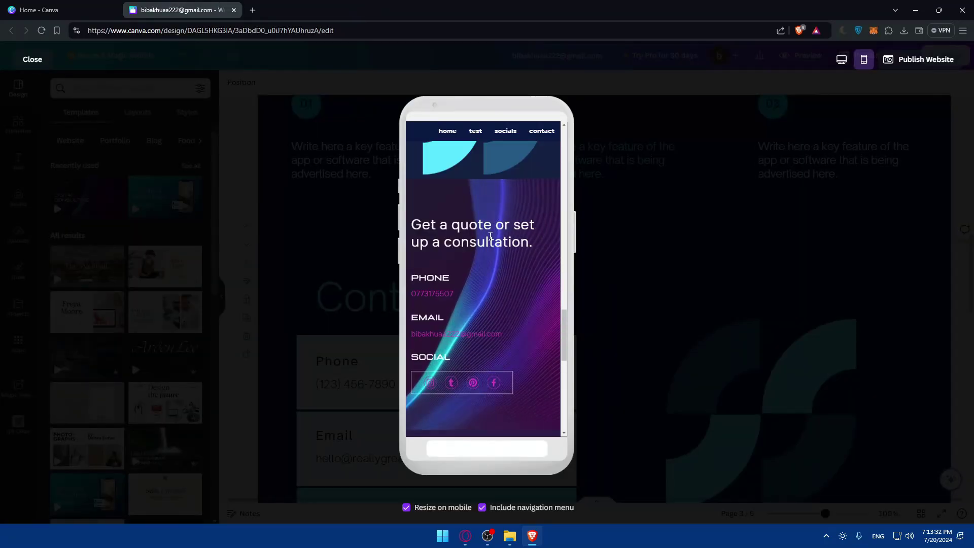
# - Test the test, home, contact and socials links of the navigation menu in the mobile preview
pyautogui.tripleClick(456, 234)
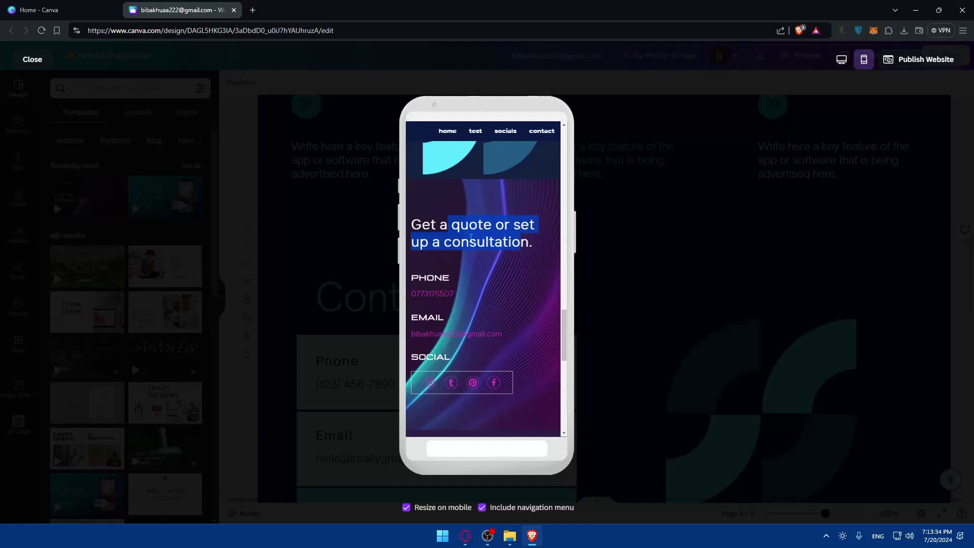
pyautogui.click(472, 247)
pyautogui.scroll(-3, 479, 203)
pyautogui.click(475, 131)
pyautogui.click(448, 131)
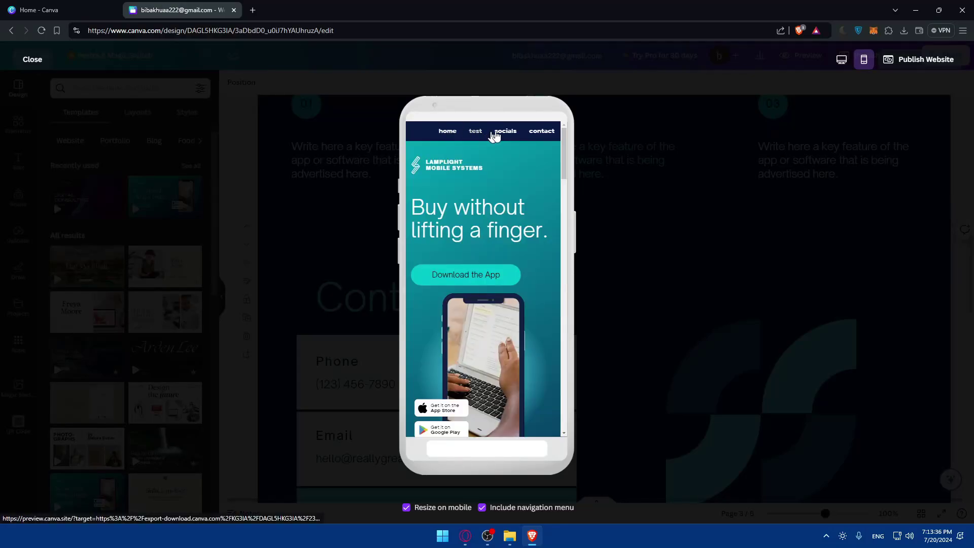
pyautogui.click(540, 133)
pyautogui.click(505, 132)
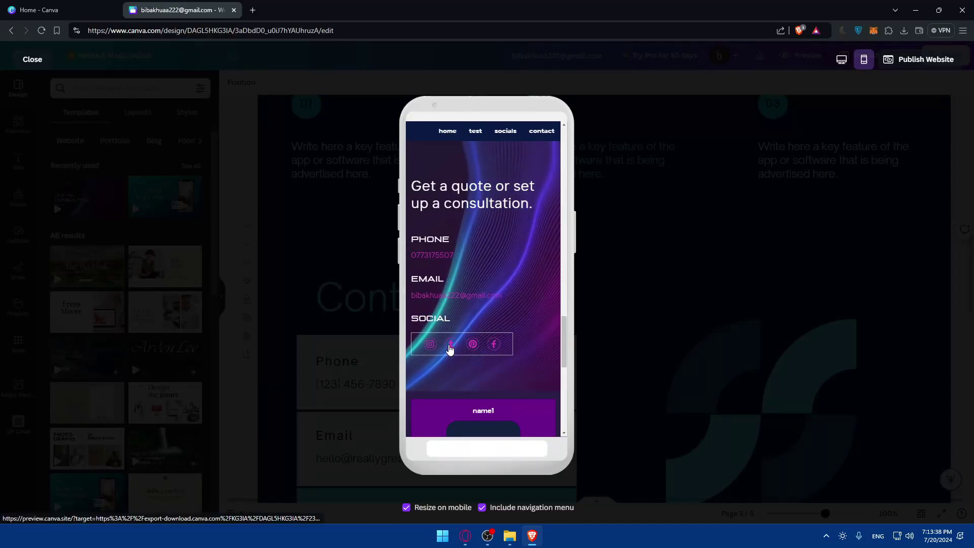
pyautogui.click(472, 133)
pyautogui.click(506, 133)
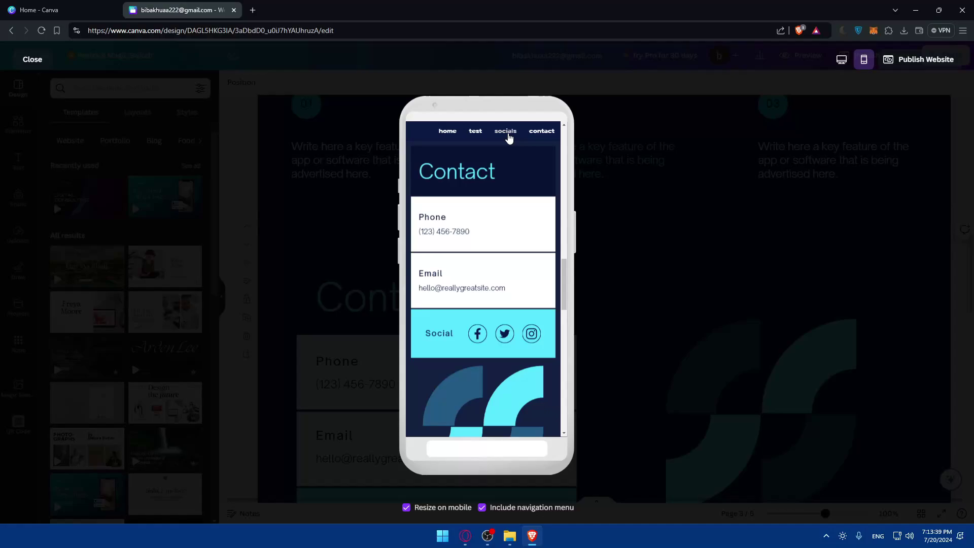
# - Test the Facebook link in the Contact section, close the page it opens, and review the surrounding sections
pyautogui.click(486, 335)
pyautogui.click(356, 10)
pyautogui.scroll(-5, 504, 217)
pyautogui.scroll(-4, 460, 265)
pyautogui.scroll(10, 458, 200)
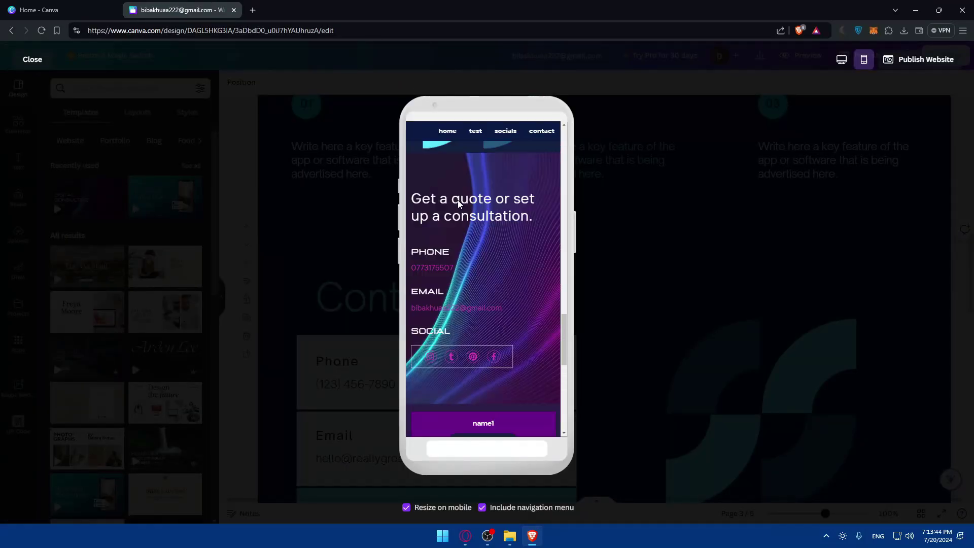
pyautogui.scroll(-6, 459, 204)
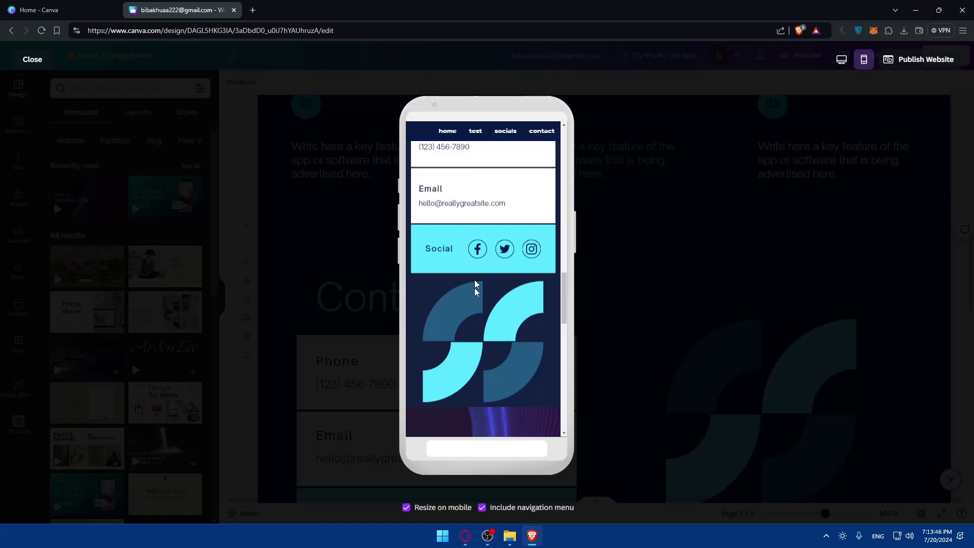
# - Check the mobile preview without the navigation menu, and include the menu again
pyautogui.click(482, 507)
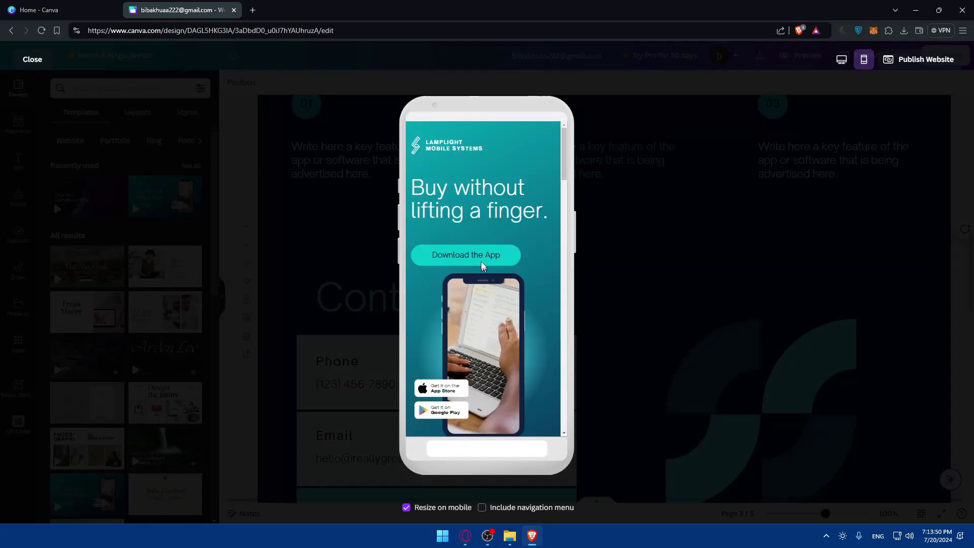
pyautogui.scroll(-5, 482, 269)
pyautogui.click(480, 509)
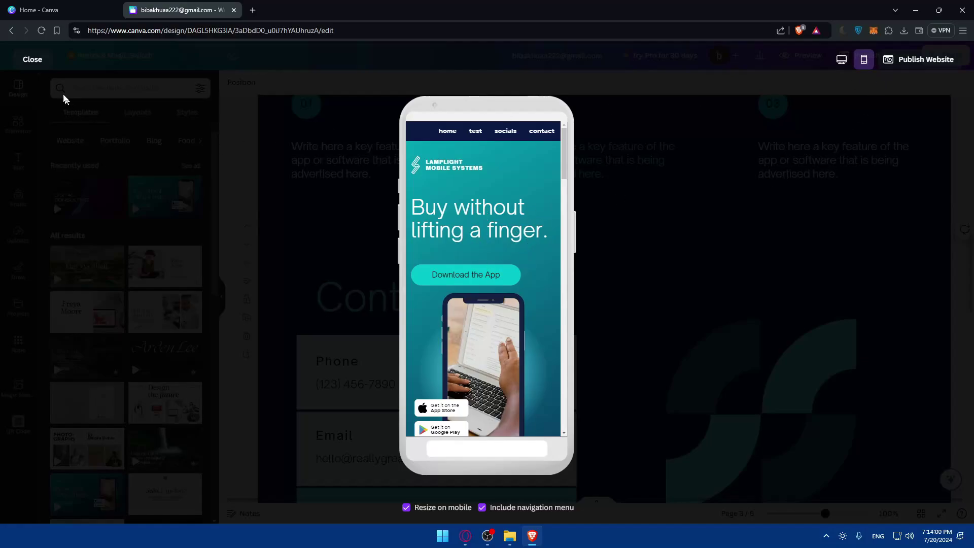
# - Close the mobile preview and go to the phone, email and social details of the consultation section in the editor
pyautogui.click(32, 60)
pyautogui.scroll(-2, 708, 236)
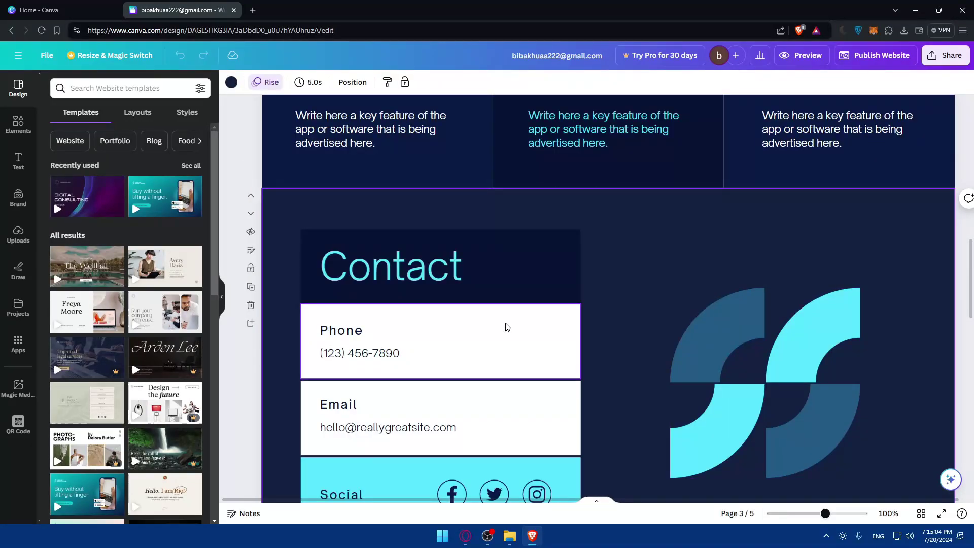
pyautogui.scroll(-3, 505, 327)
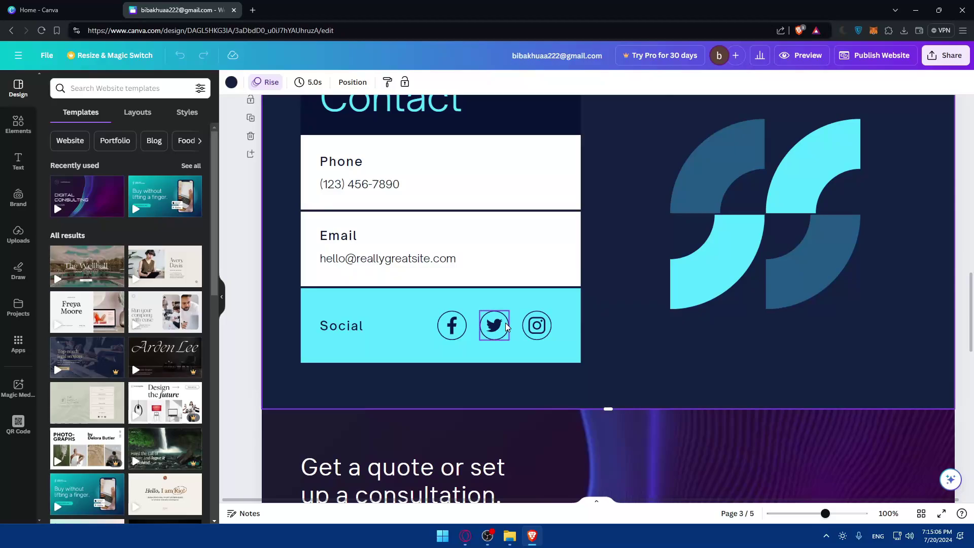
pyautogui.scroll(5, 506, 327)
pyautogui.scroll(-10, 505, 328)
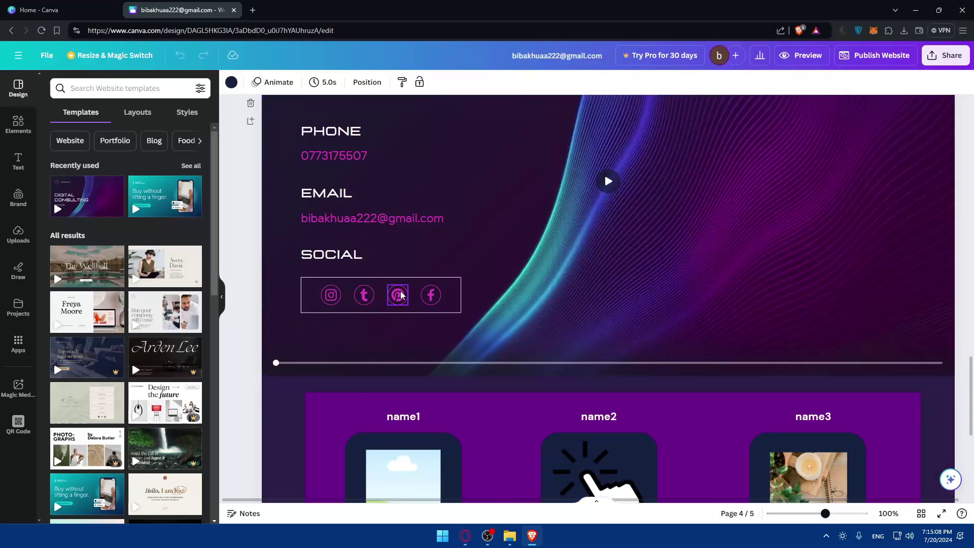
pyautogui.moveTo(419, 286)
pyautogui.mouseDown()
pyautogui.moveTo(607, 283)
pyautogui.moveTo(409, 285)
pyautogui.mouseUp()
pyautogui.moveTo(282, 269); pyautogui.dragTo(455, 290)
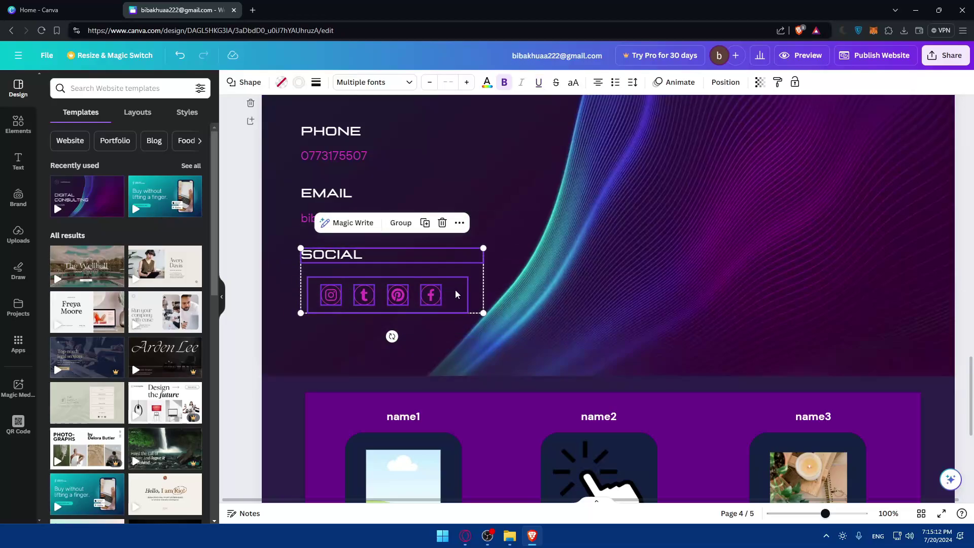
pyautogui.click(513, 362)
pyautogui.hotkey('ctrl', 'z')
pyautogui.hotkey('ctrl', 'z')
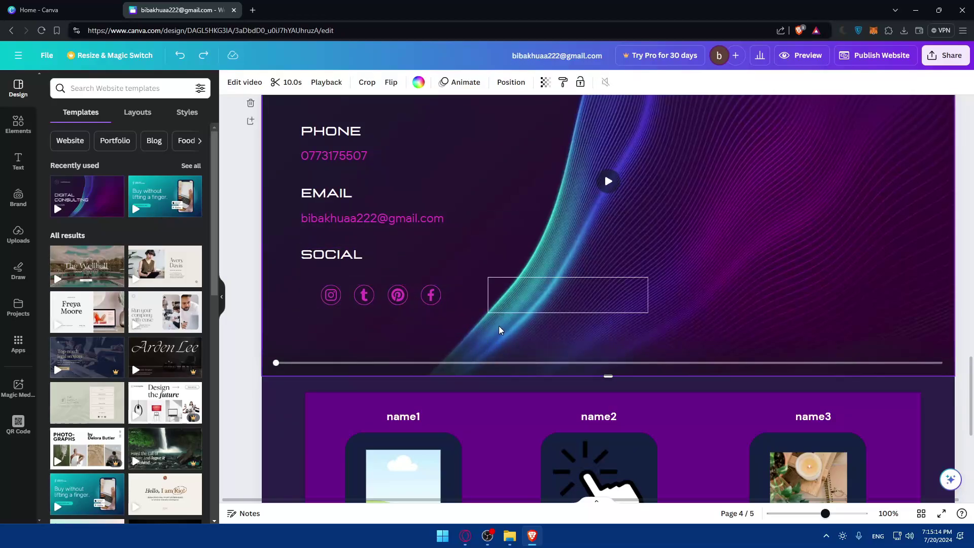
pyautogui.hotkey('ctrl', 'z')
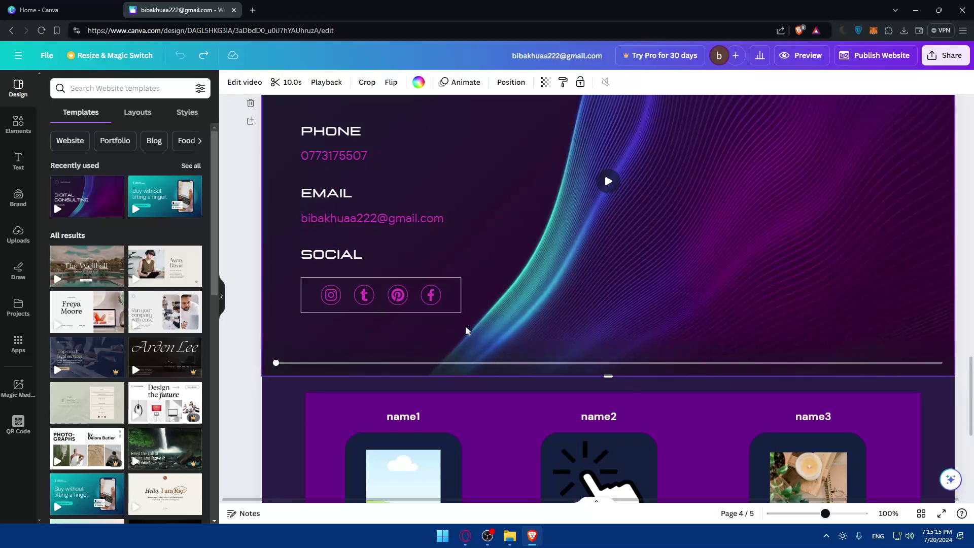
# - Move the framed social icons to the middle of the consultation section and check that section in the mobile preview
pyautogui.click(309, 286)
pyautogui.moveTo(412, 298); pyautogui.dragTo(632, 305)
pyautogui.click(801, 57)
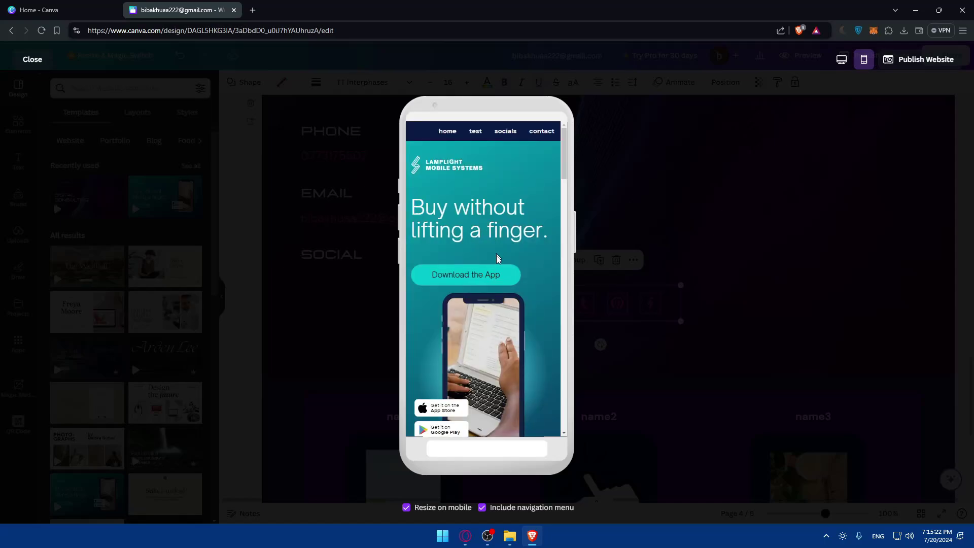
pyautogui.scroll(5, 495, 273)
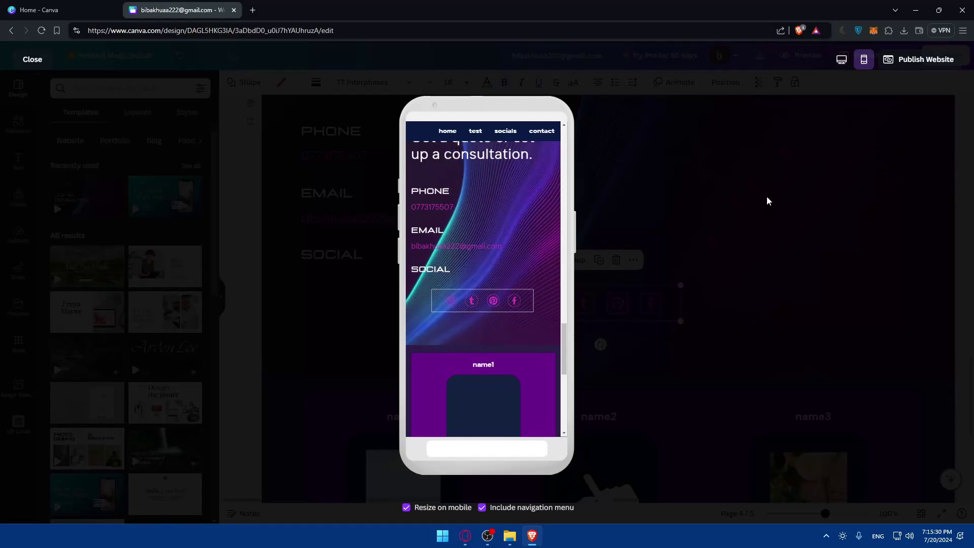
# - Close the preview and move the PHONE, EMAIL and SOCIAL texts together to the middle, above the framed social icons
pyautogui.click(33, 61)
pyautogui.moveTo(486, 274); pyautogui.dragTo(290, 124)
pyautogui.moveTo(396, 176); pyautogui.dragTo(600, 171)
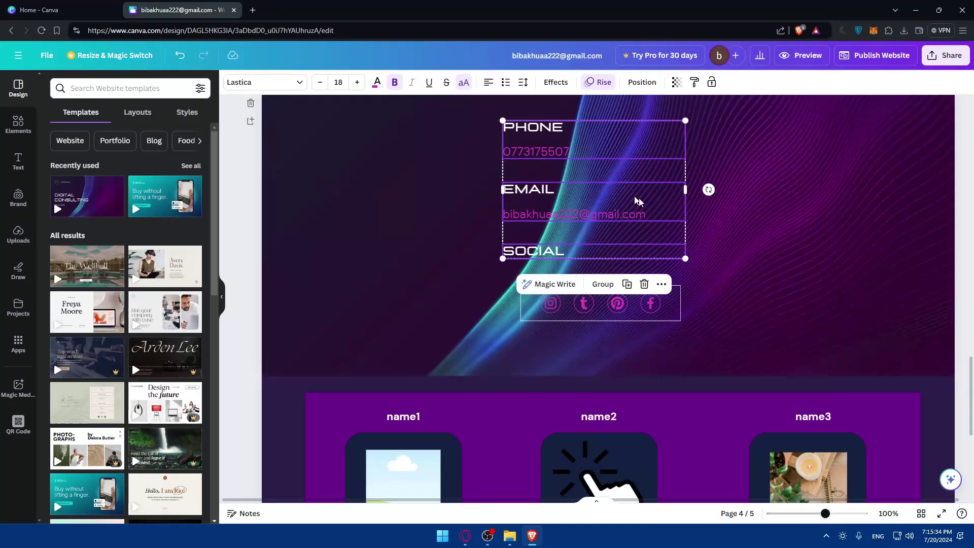
pyautogui.click(771, 307)
# - Check the placement of the contact texts and social icons in the mobile preview, and close it
pyautogui.click(883, 56)
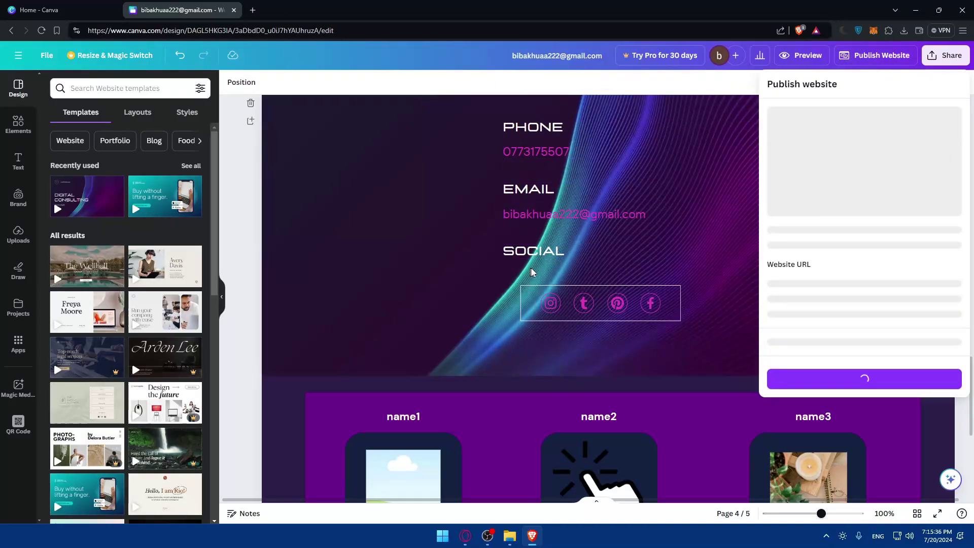
pyautogui.click(801, 55)
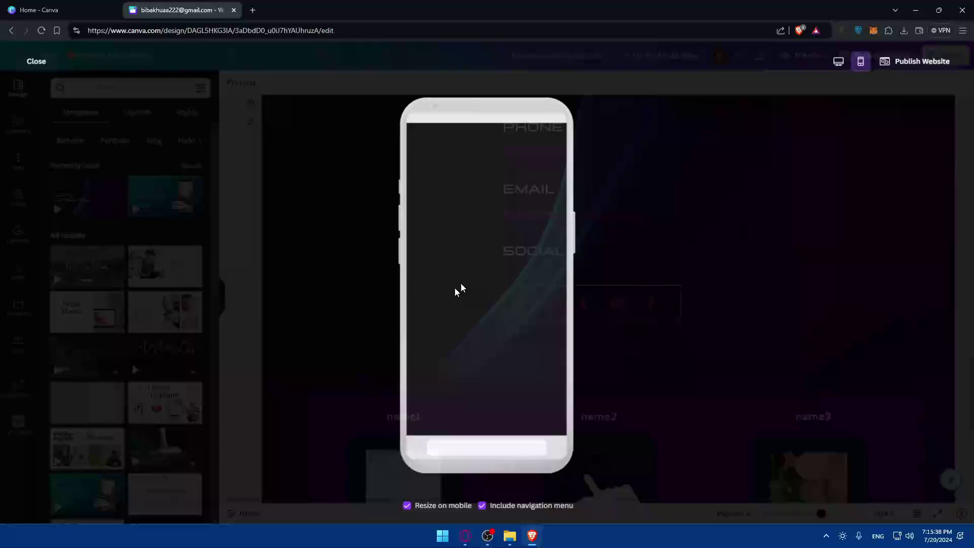
pyautogui.scroll(-20, 525, 279)
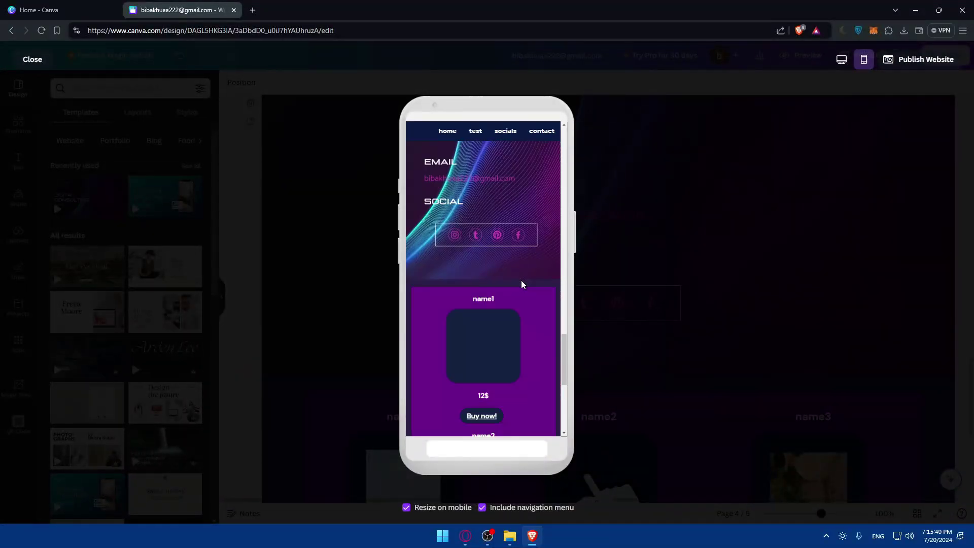
pyautogui.scroll(2, 522, 280)
pyautogui.scroll(2, 479, 257)
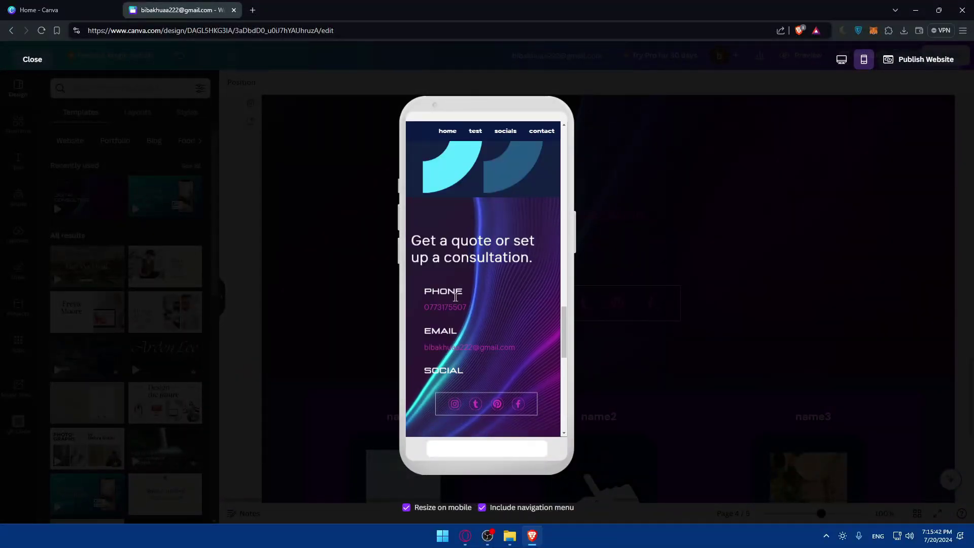
pyautogui.press('Escape')
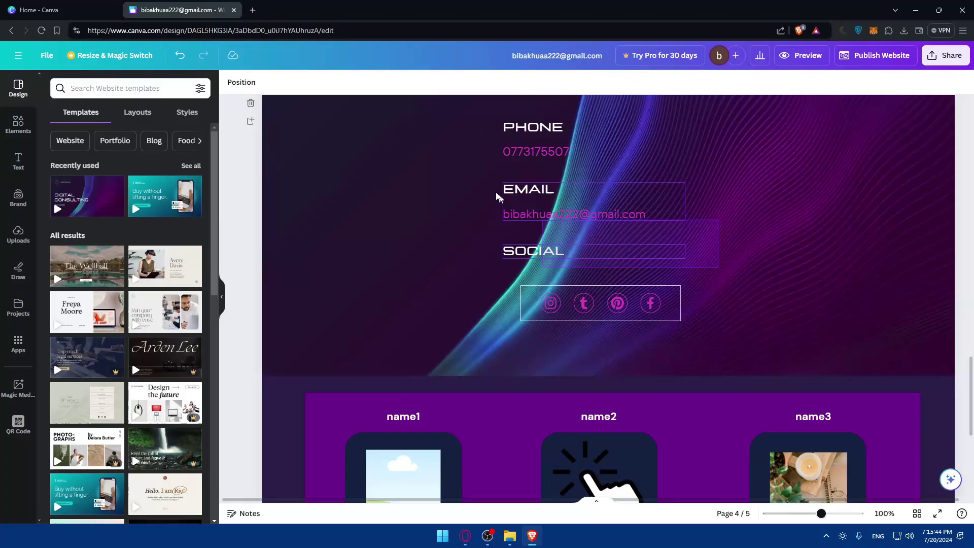
# - Shift the PHONE, EMAIL and SOCIAL texts slightly to the right and group them with the framed social icons
pyautogui.click(541, 133)
pyautogui.moveTo(540, 133); pyautogui.dragTo(569, 130)
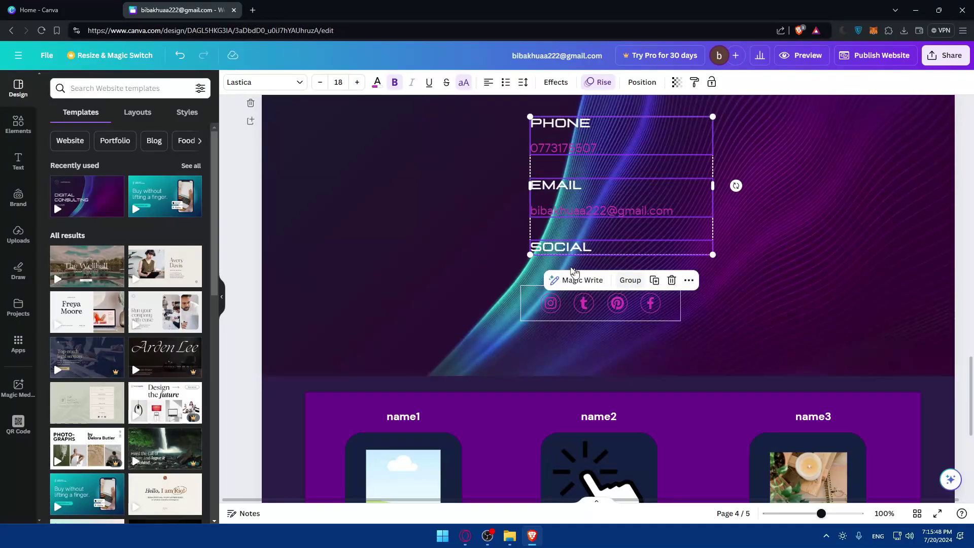
pyautogui.click(401, 232)
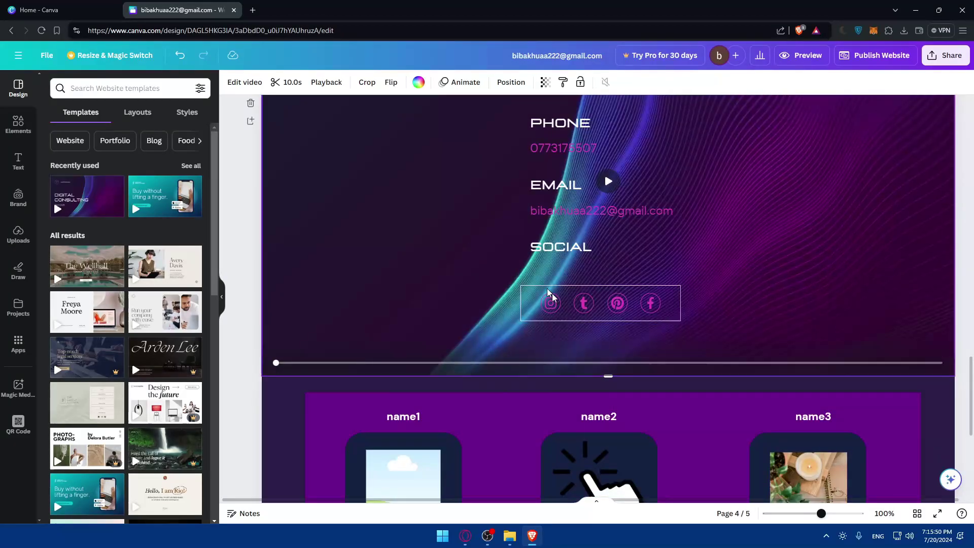
pyautogui.moveTo(716, 332); pyautogui.dragTo(485, 114)
pyautogui.click(624, 346)
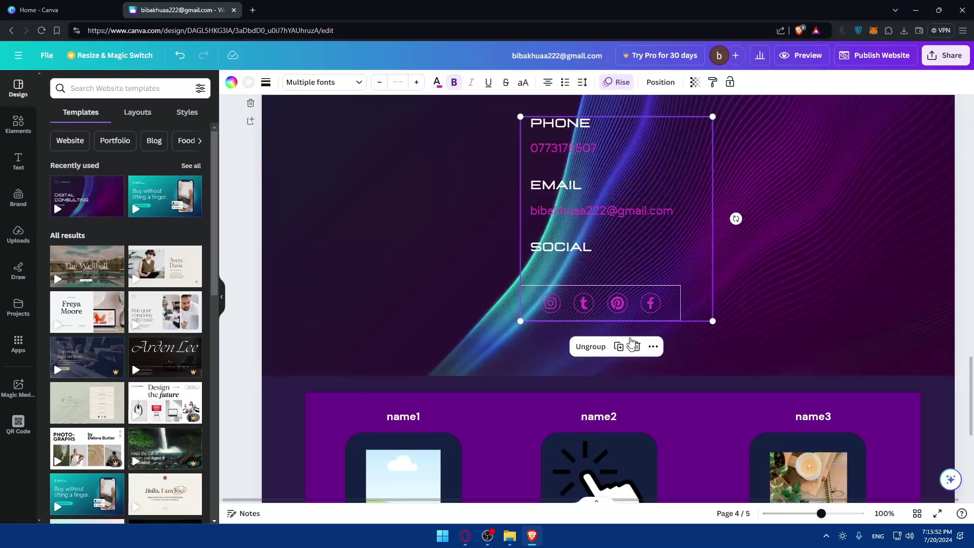
# - Check the grouped contact details of the consultation section in the mobile preview, and return to the editor
pyautogui.click(800, 55)
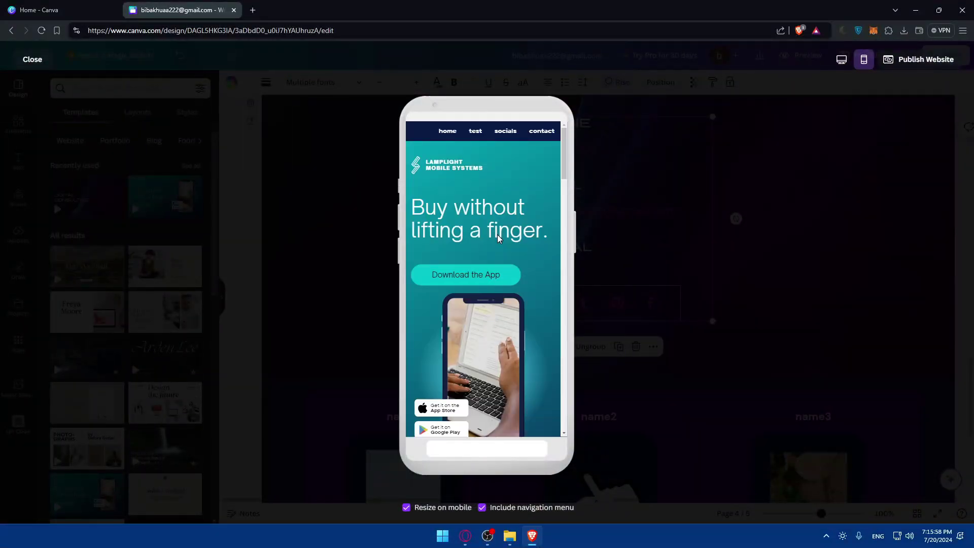
pyautogui.scroll(-5, 497, 235)
pyautogui.scroll(-3, 497, 236)
pyautogui.scroll(3, 497, 236)
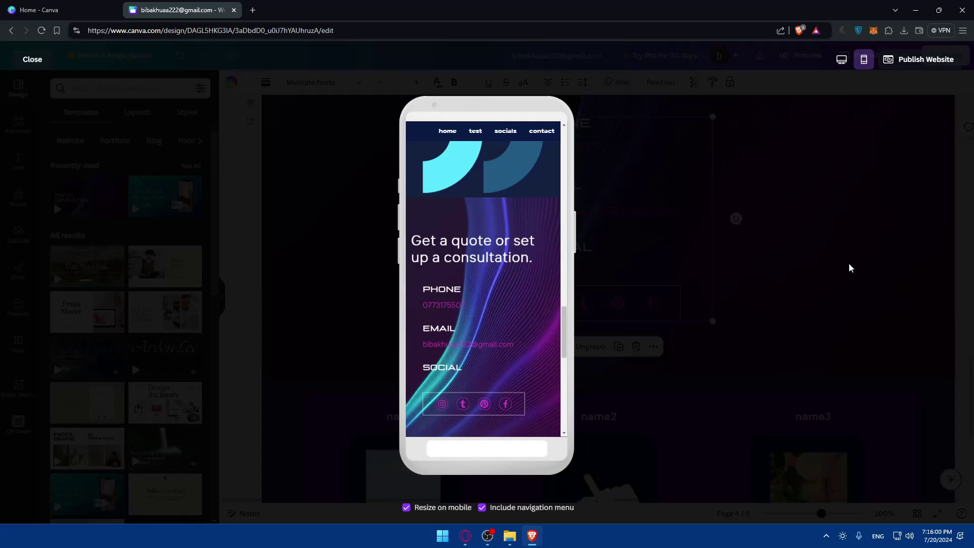
pyautogui.click(848, 263)
# - Look over all pages in the grid view, check the options of the home page, and return to the page editor
pyautogui.click(917, 513)
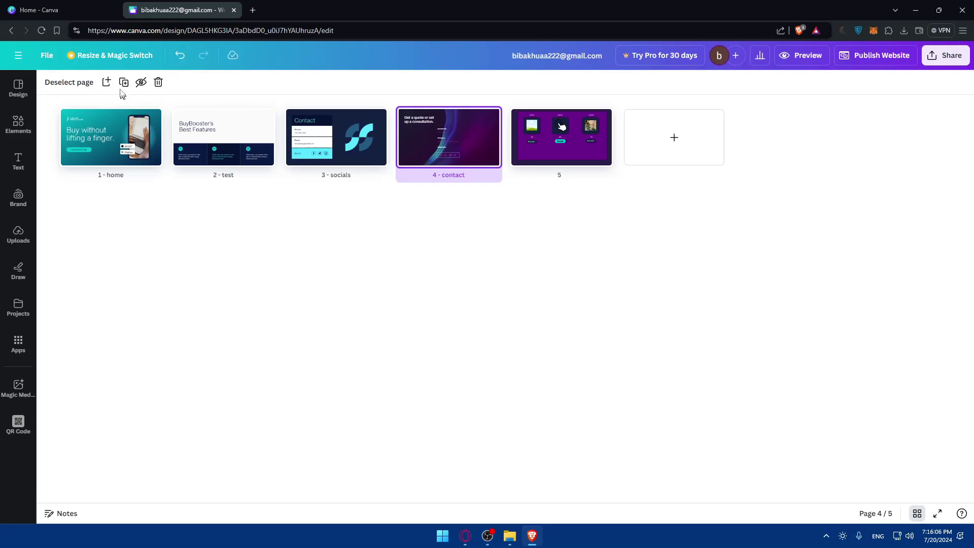
pyautogui.click(128, 141)
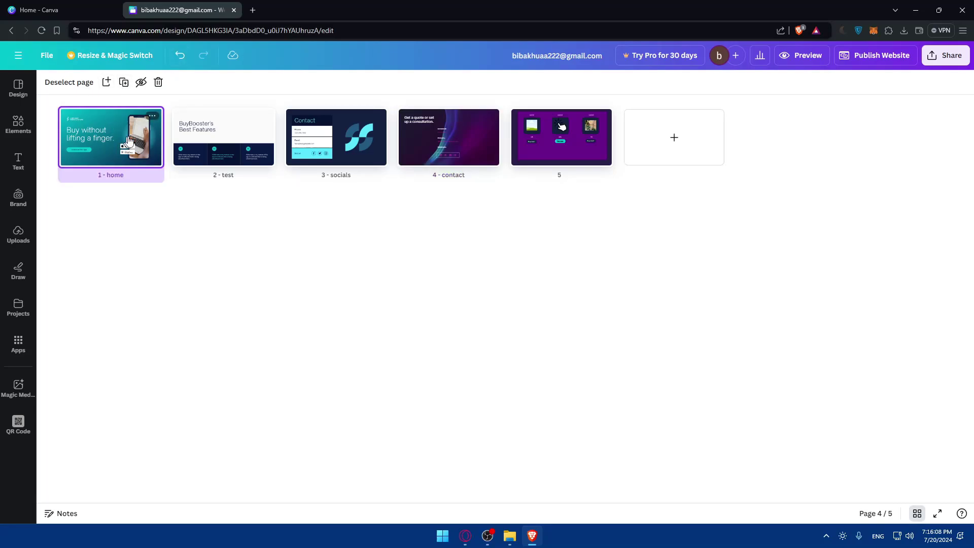
pyautogui.click(152, 116)
pyautogui.click(544, 313)
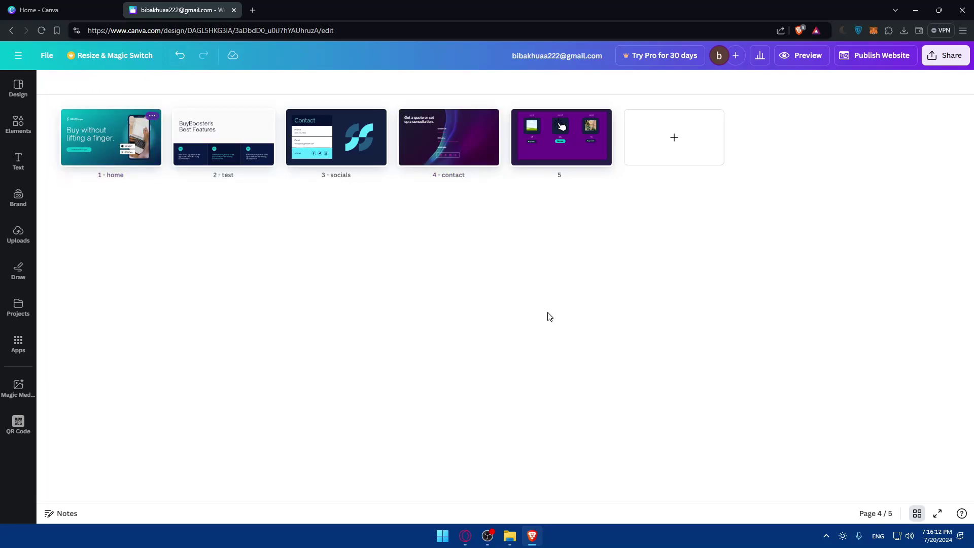
pyautogui.click(918, 514)
# - Go to the product page in the editor, and review the home section of the website in the mobile preview
pyautogui.scroll(-3, 561, 276)
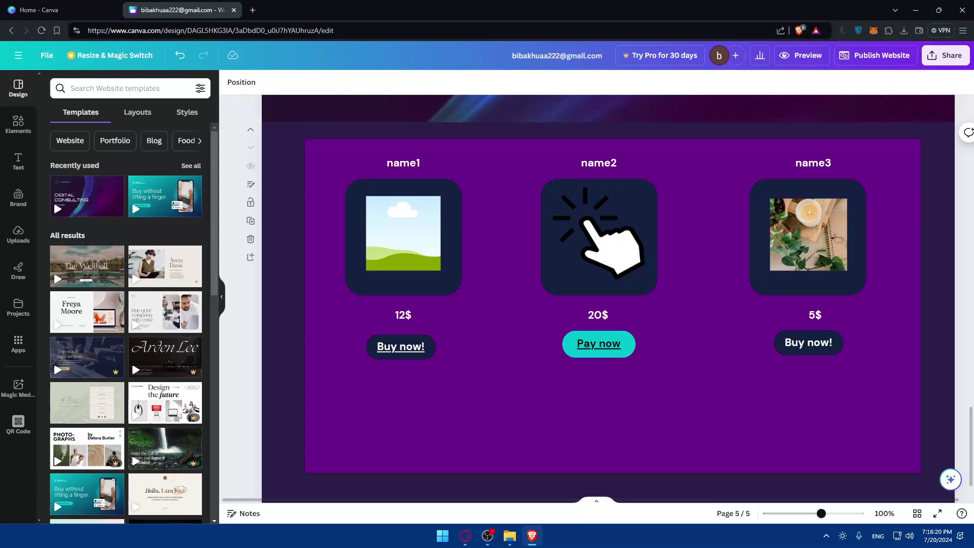
pyautogui.click(799, 55)
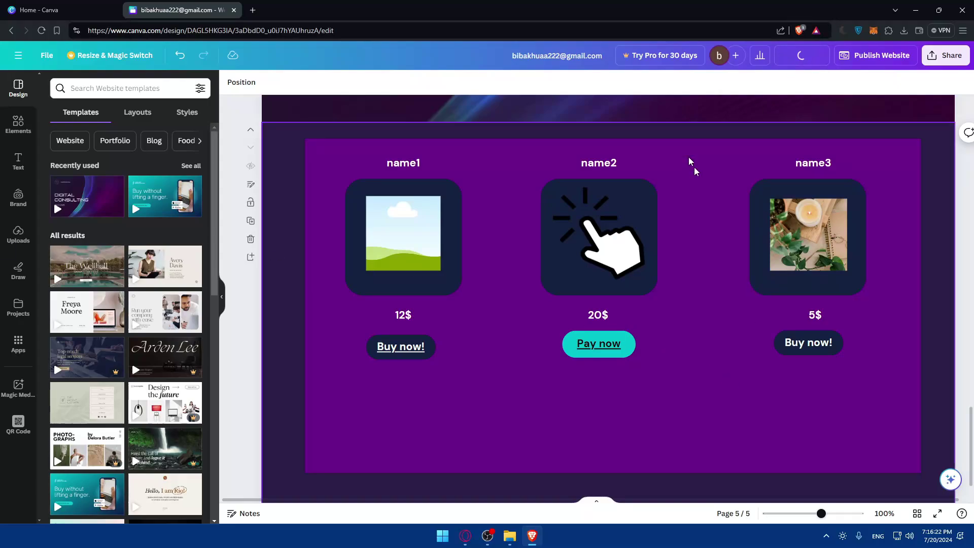
pyautogui.scroll(-2, 500, 246)
pyautogui.scroll(2, 495, 244)
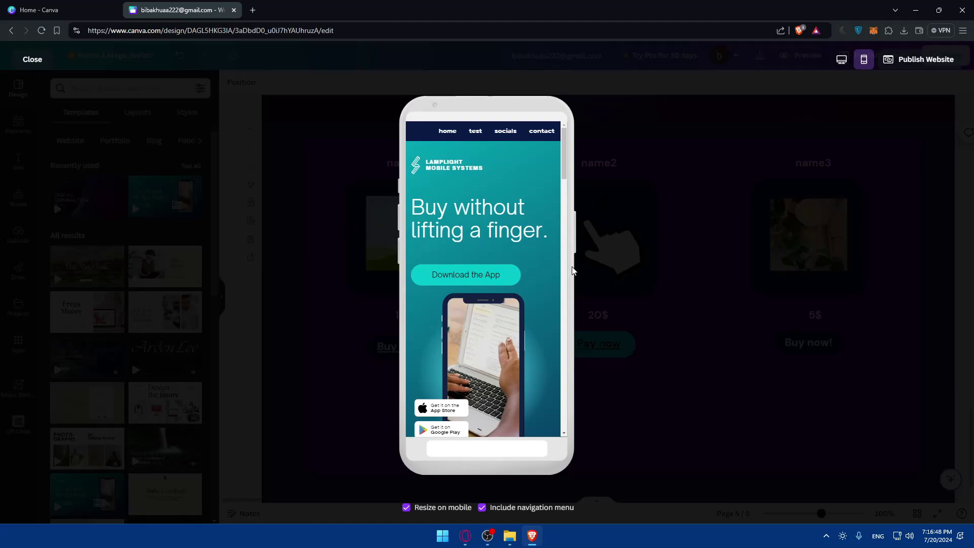
pyautogui.scroll(-5, 460, 243)
pyautogui.scroll(5, 446, 246)
pyautogui.scroll(-5, 440, 248)
pyautogui.scroll(3, 441, 252)
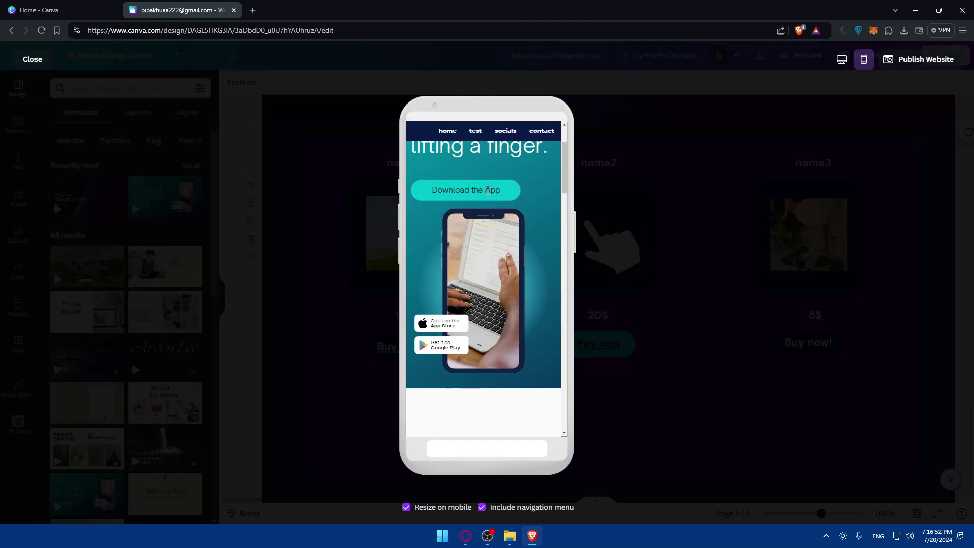
# - Review the numbered feature cards and the Contact section in the mobile preview, and close it
pyautogui.scroll(-8, 462, 253)
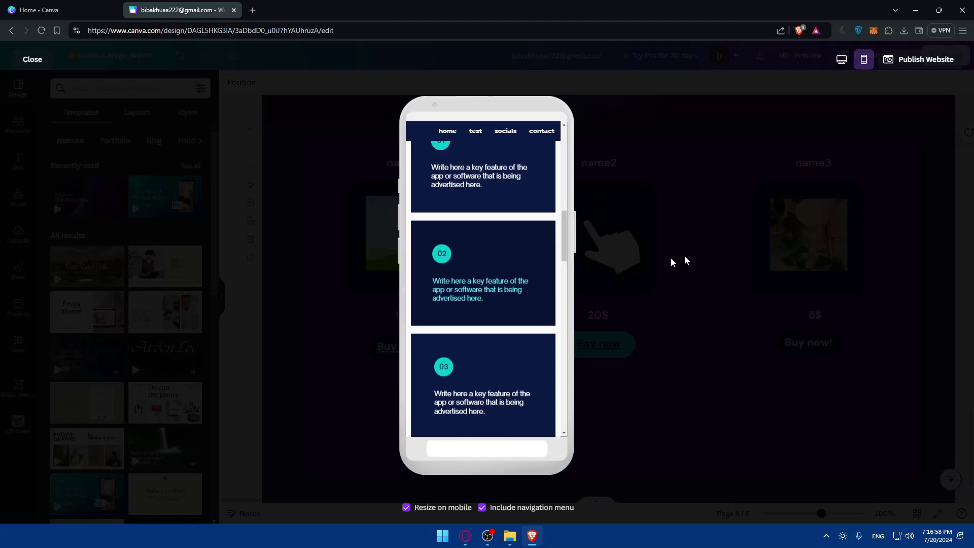
pyautogui.scroll(-5, 711, 264)
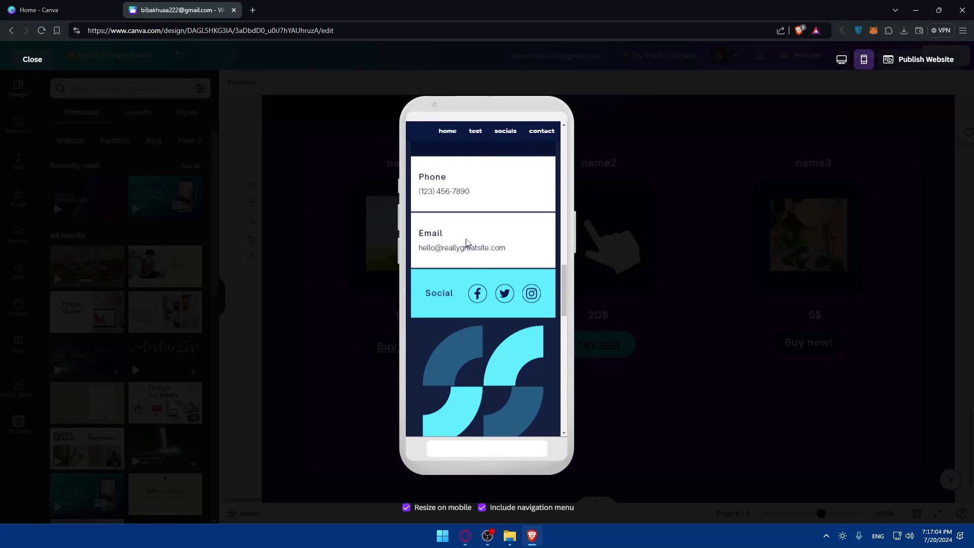
pyautogui.scroll(2, 467, 243)
pyautogui.scroll(-4, 458, 310)
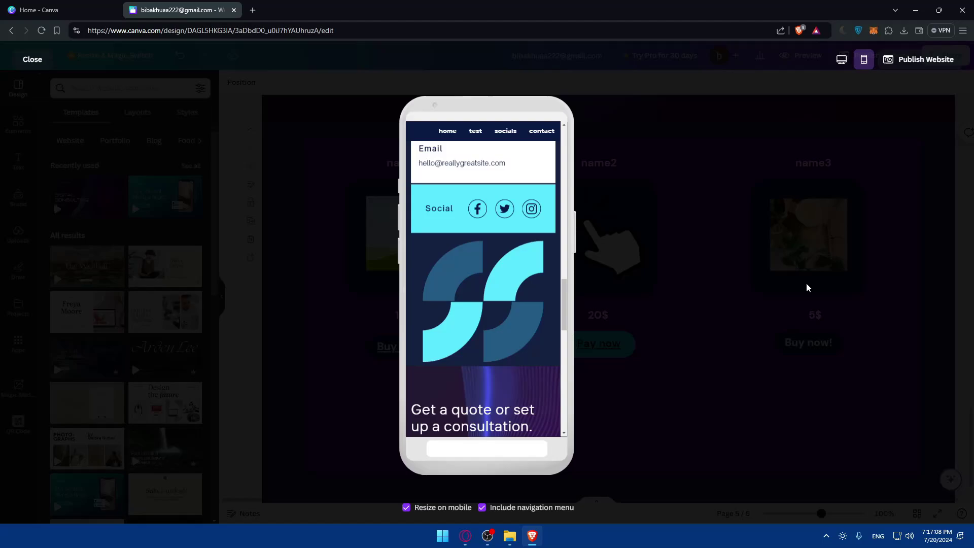
pyautogui.click(35, 65)
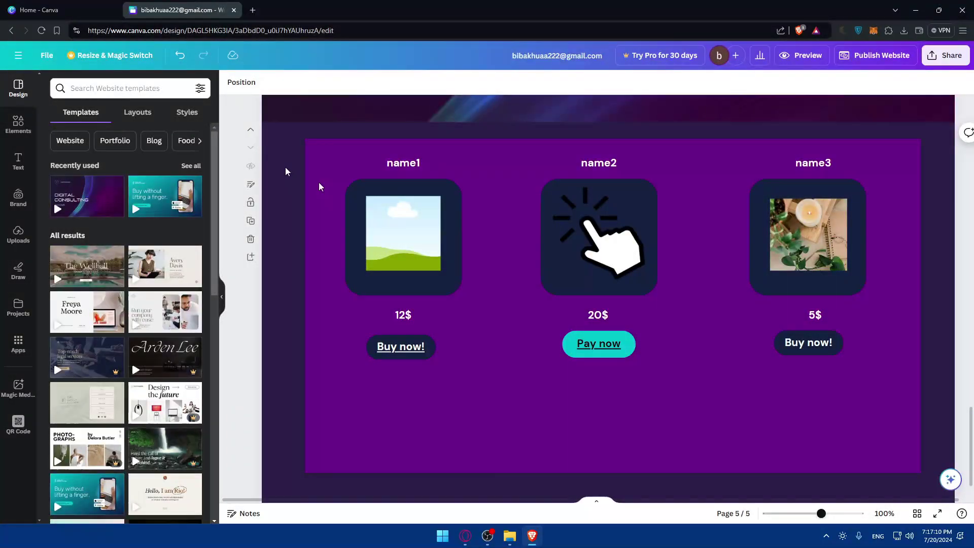
# - Ask the help assistant "can i edit the mobile view" and read its answer
pyautogui.click(963, 515)
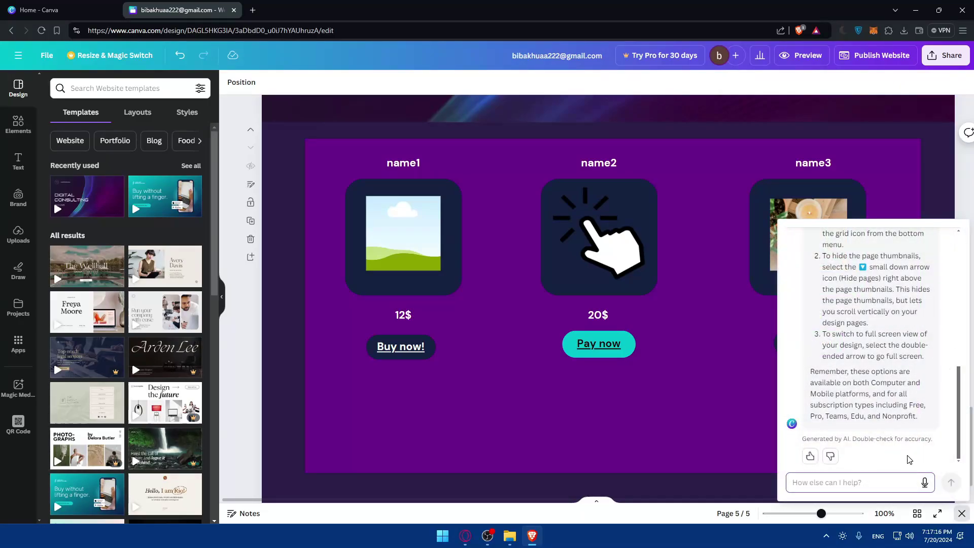
pyautogui.write('can i edit the mobile view')
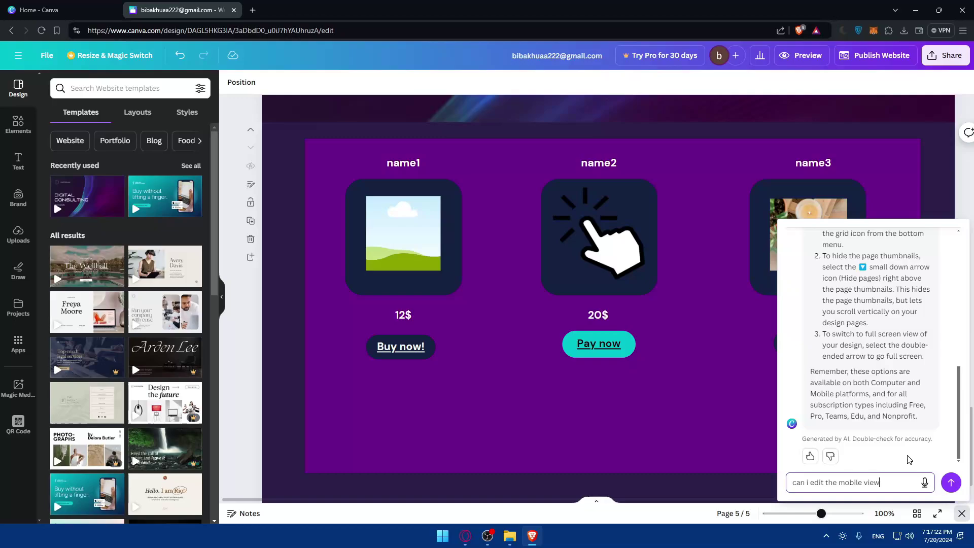
pyautogui.press('Return')
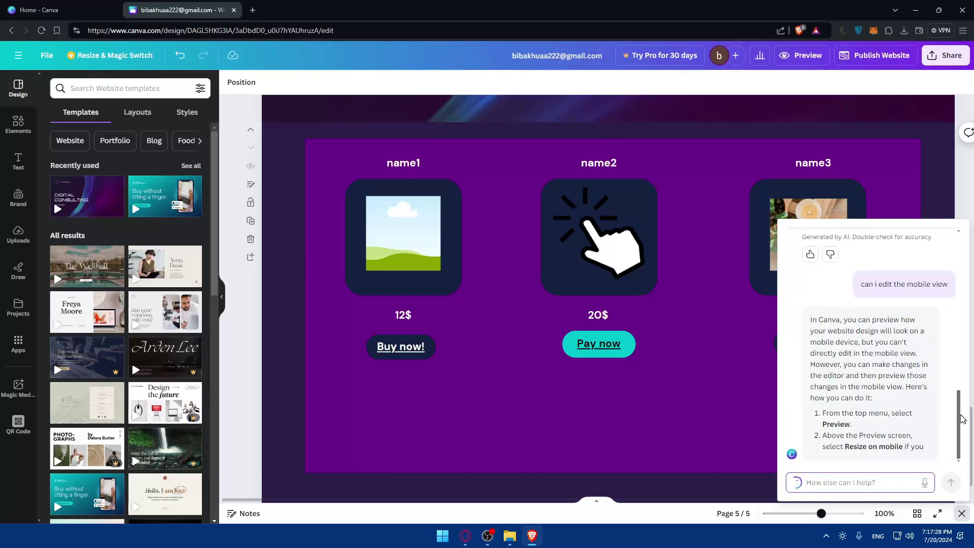
pyautogui.moveTo(959, 410); pyautogui.dragTo(960, 393)
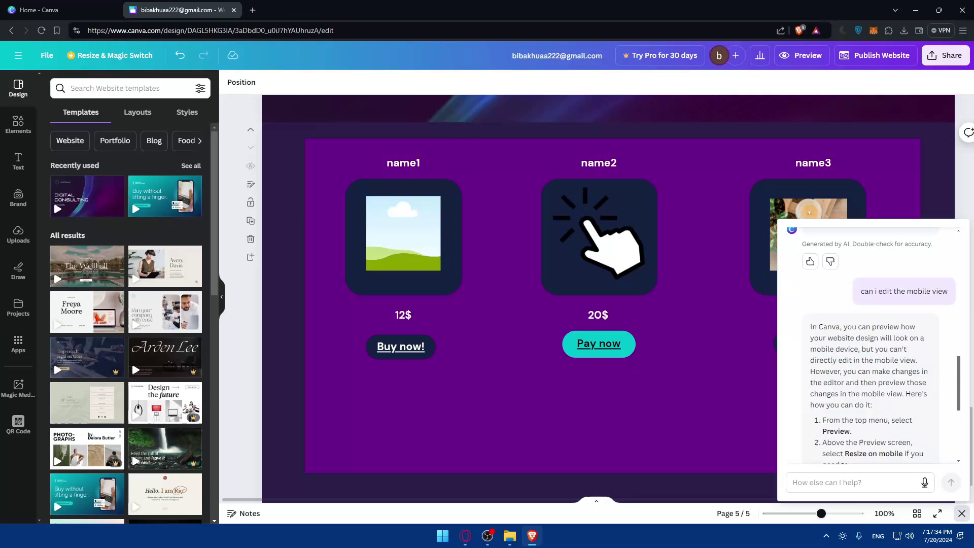
pyautogui.scroll(-2, 866, 365)
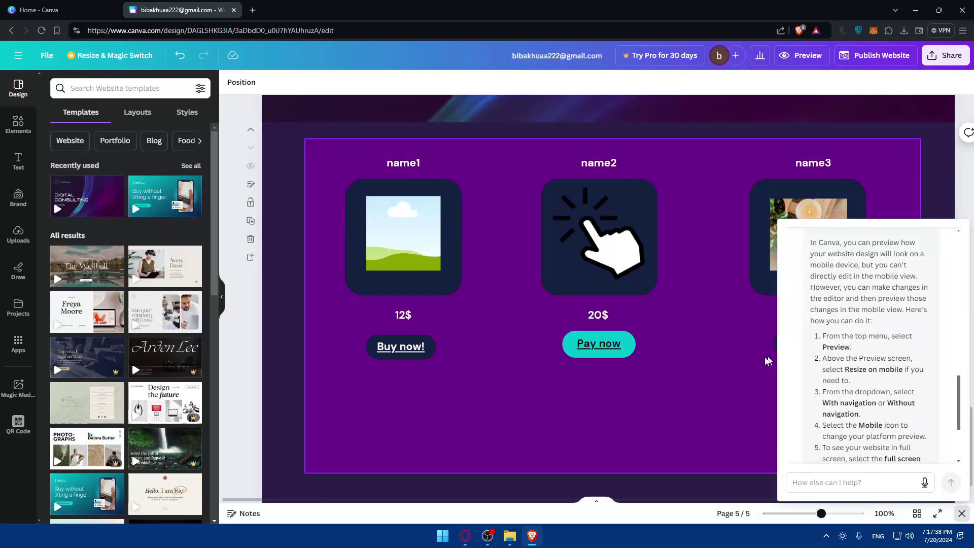
# - Close the help assistant, and look over the product, Contact and quote pages in the editor
pyautogui.click(760, 319)
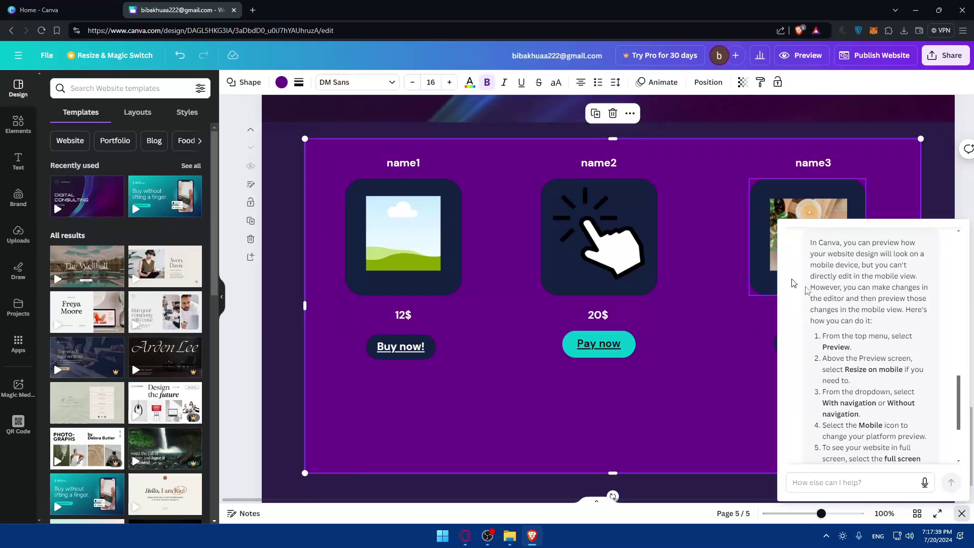
pyautogui.click(962, 513)
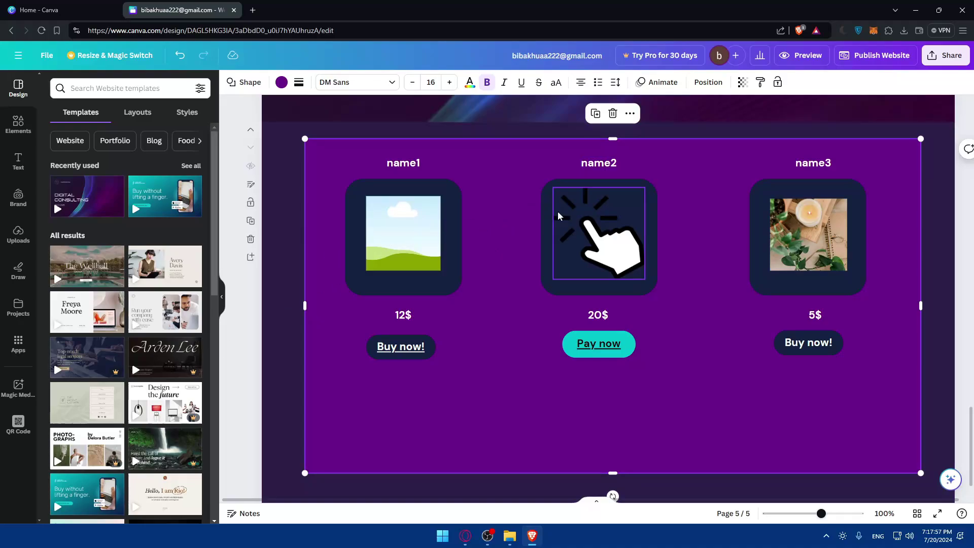
pyautogui.scroll(15, 511, 264)
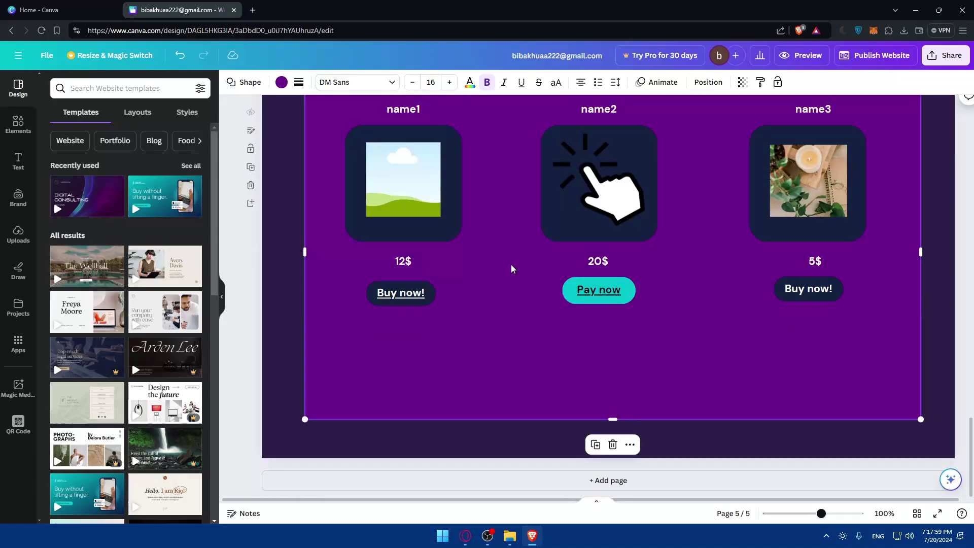
pyautogui.scroll(-5, 516, 267)
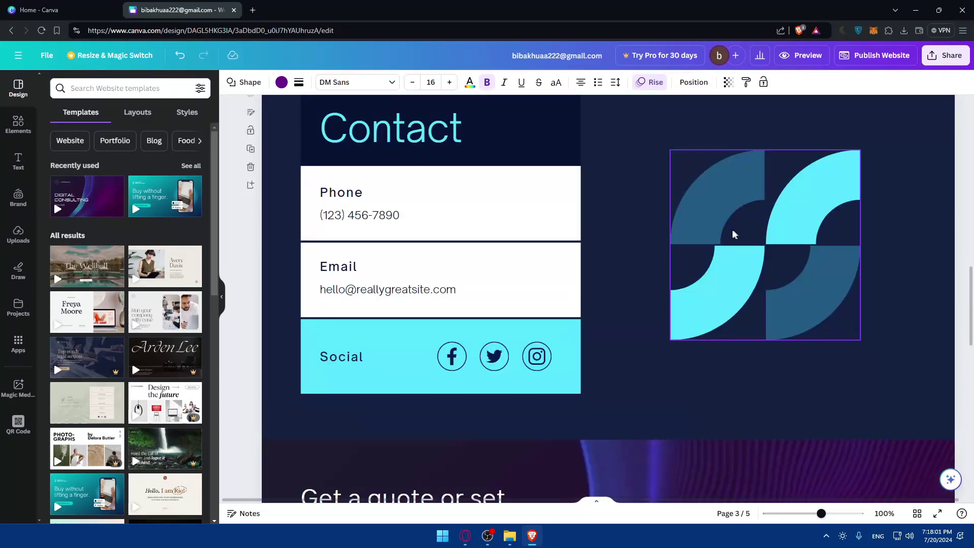
pyautogui.scroll(-5, 767, 288)
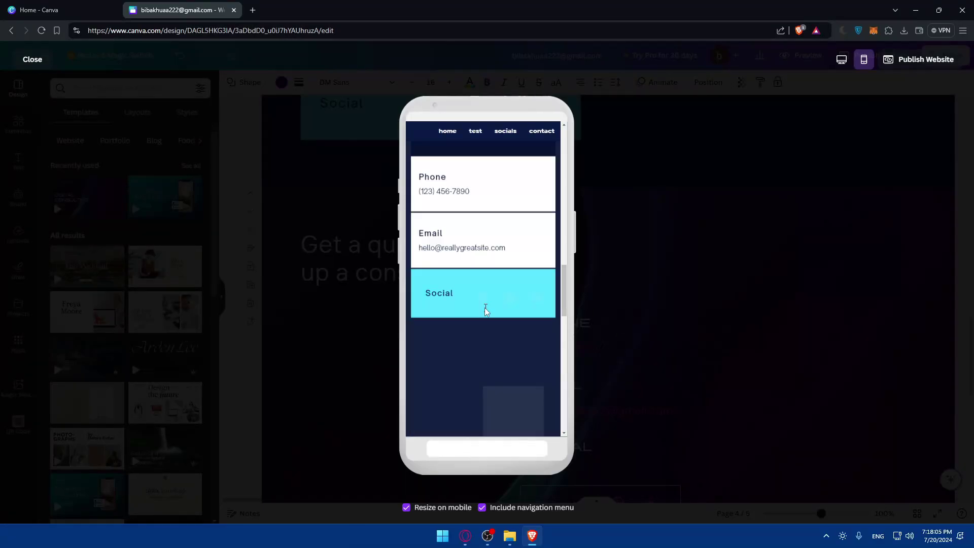
# - Review the Contact, quote and product card sections in the mobile preview, and close it
pyautogui.scroll(-5, 485, 309)
pyautogui.scroll(5, 485, 308)
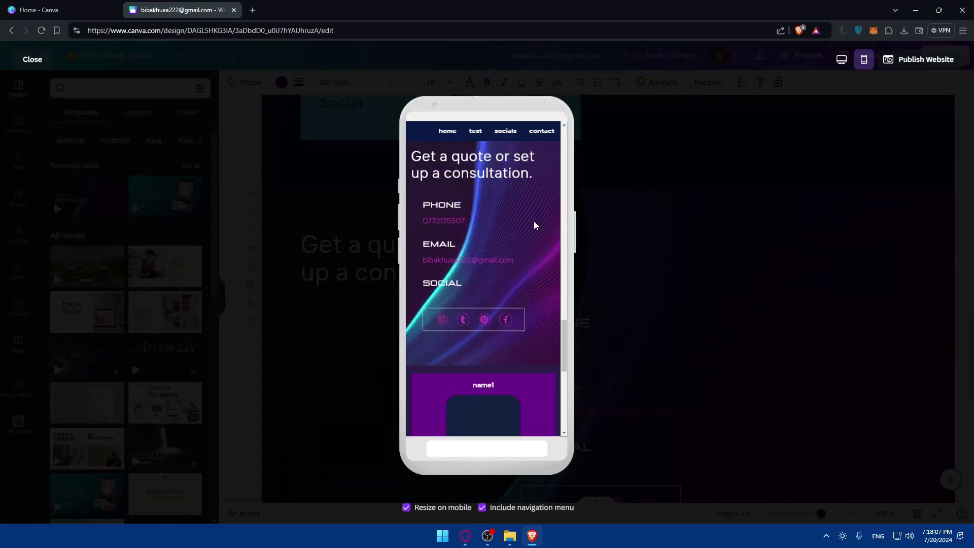
pyautogui.scroll(1, 534, 221)
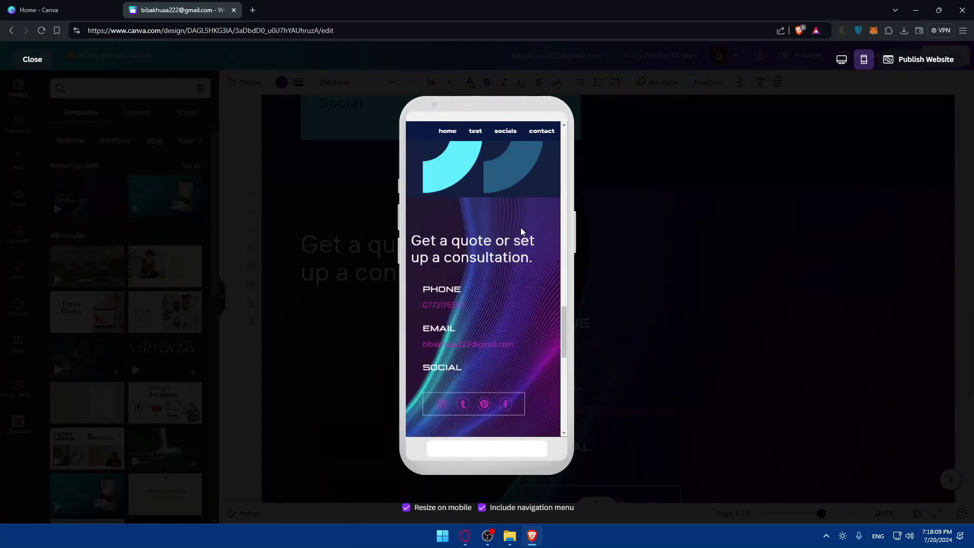
pyautogui.scroll(-1, 521, 227)
pyautogui.scroll(-5, 503, 253)
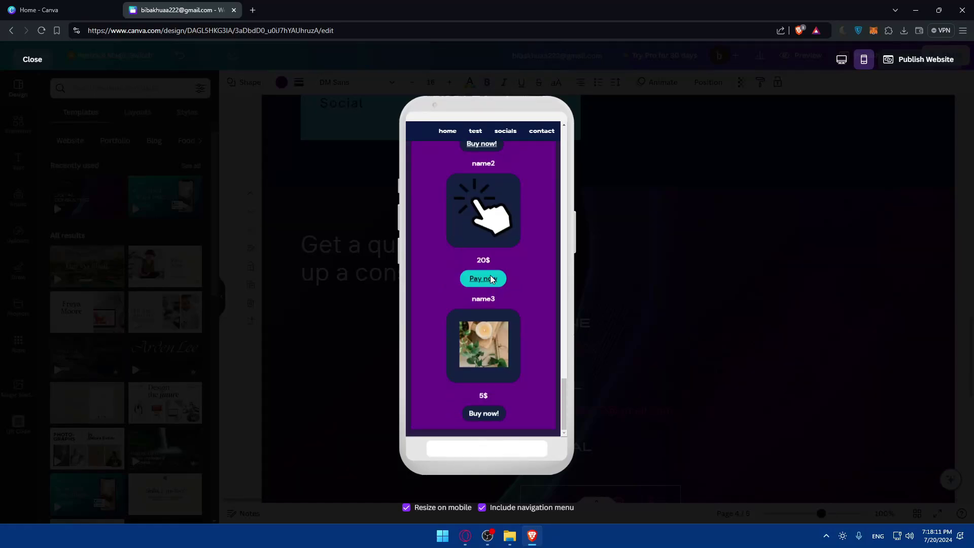
pyautogui.scroll(2, 486, 274)
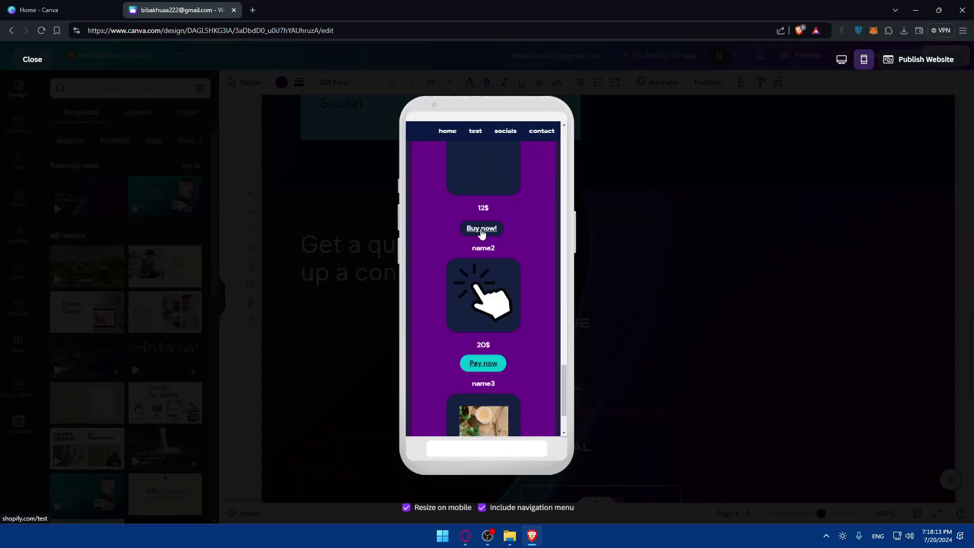
pyautogui.scroll(-2, 482, 233)
pyautogui.scroll(6, 508, 318)
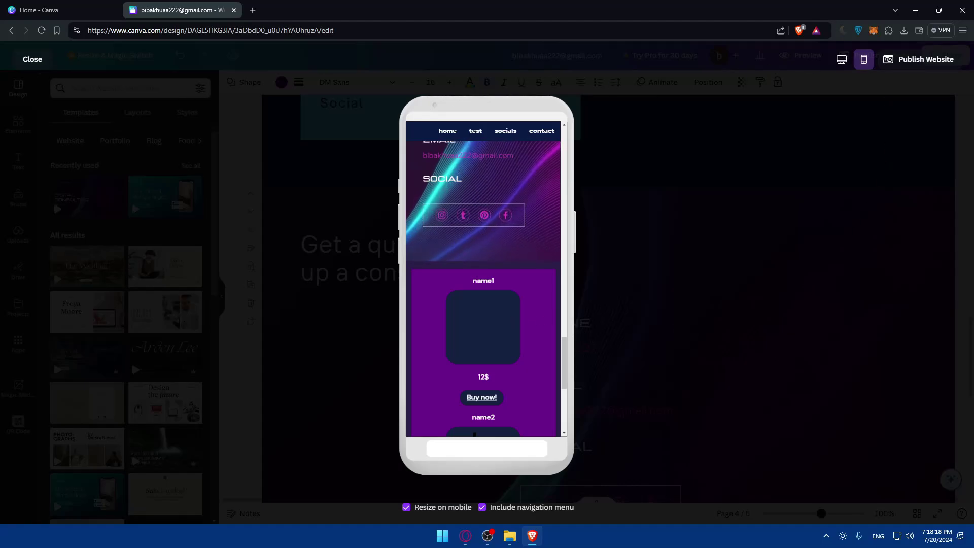
pyautogui.click(35, 59)
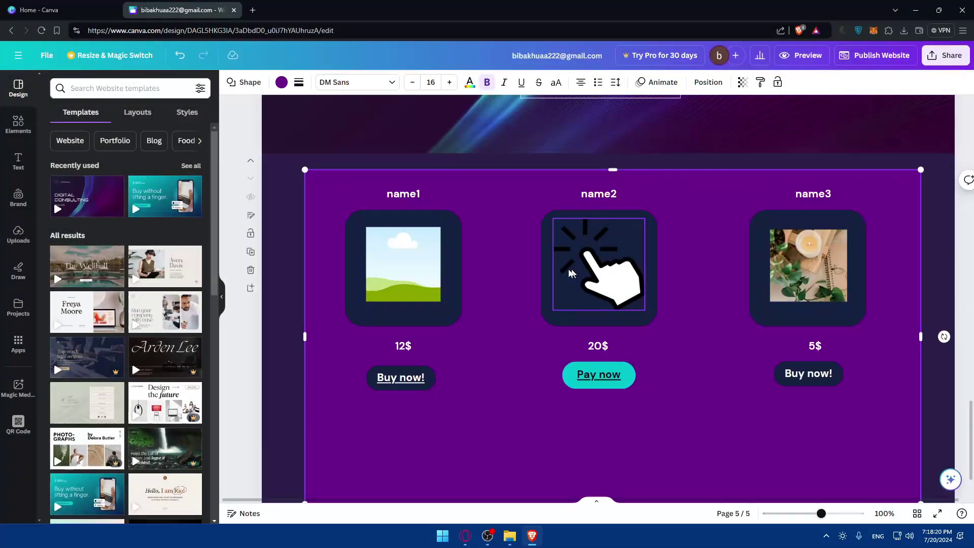
# - Select the empty picture frame in the name1 product card
pyautogui.click(419, 261)
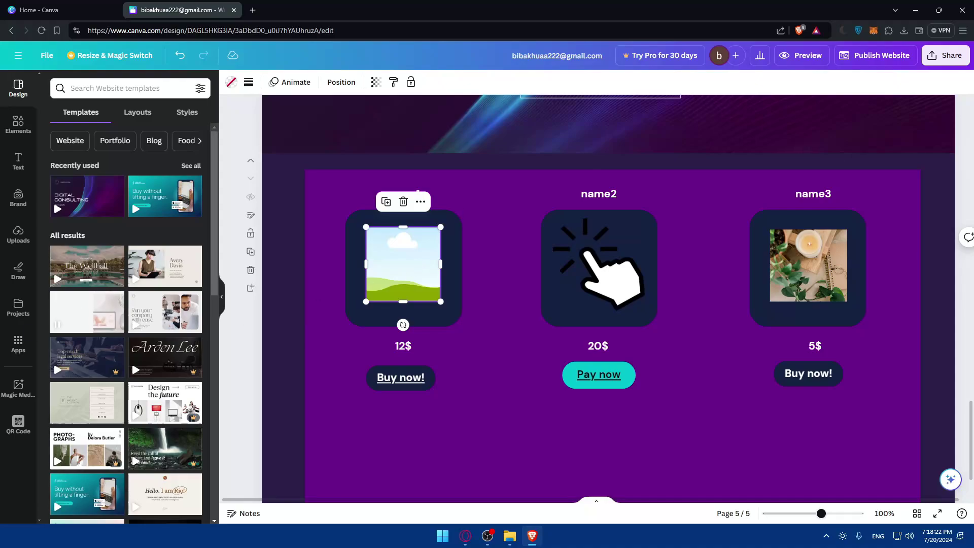